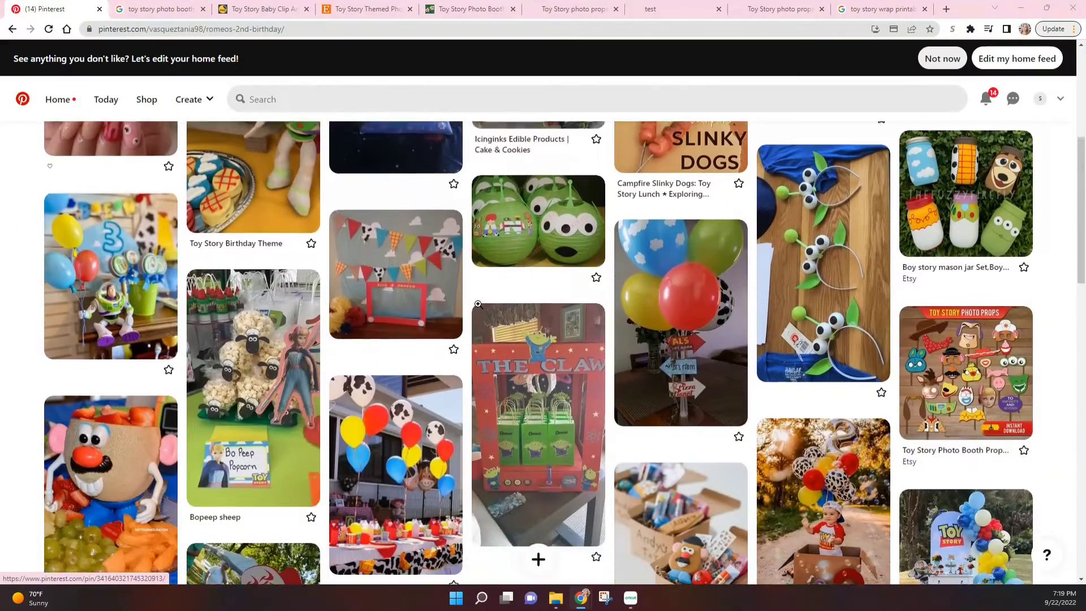
{"action": "scroll", "coordinate": [478, 305], "scroll_direction": "down", "scroll_amount": 5}
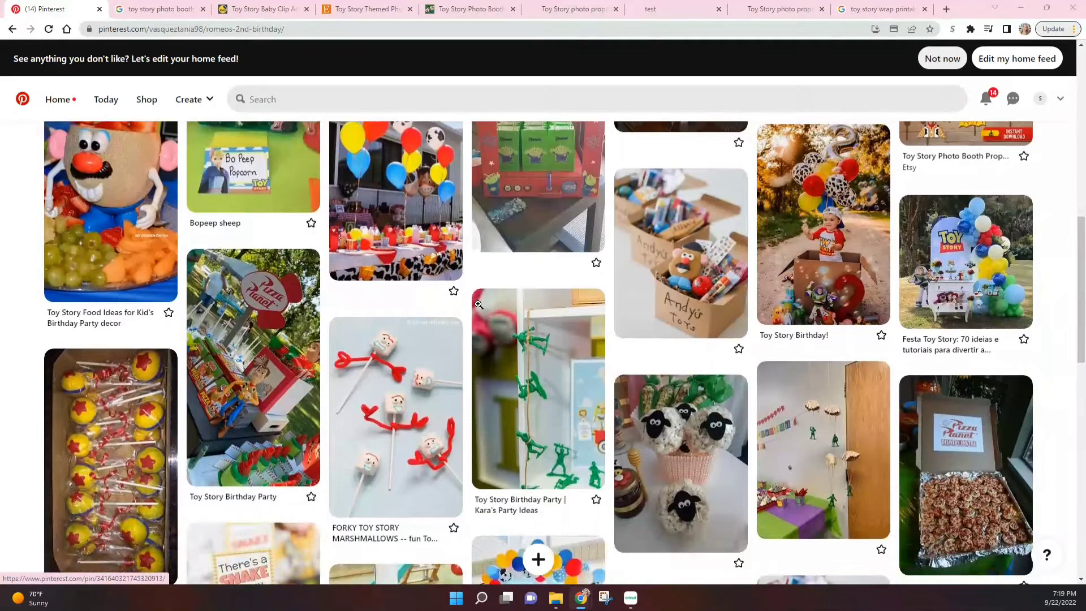
Open the Etsy 'Toy Story Photo Booth Props' pin ($5.59) from the Pinterest board
{"action": "scroll", "coordinate": [913, 283], "scroll_direction": "up", "scroll_amount": 4}
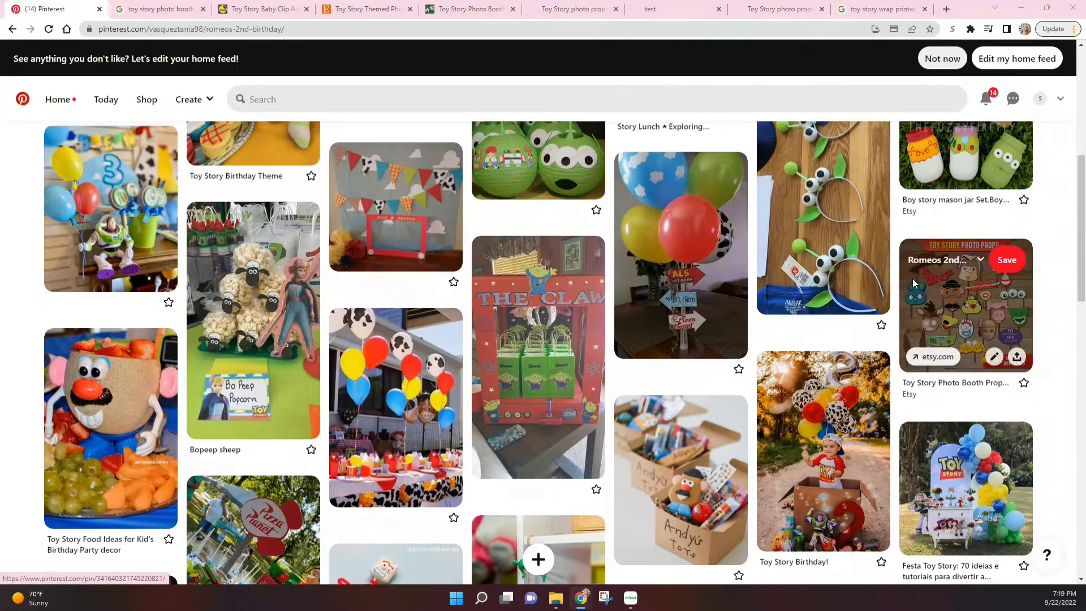
{"action": "left_click", "coordinate": [944, 304]}
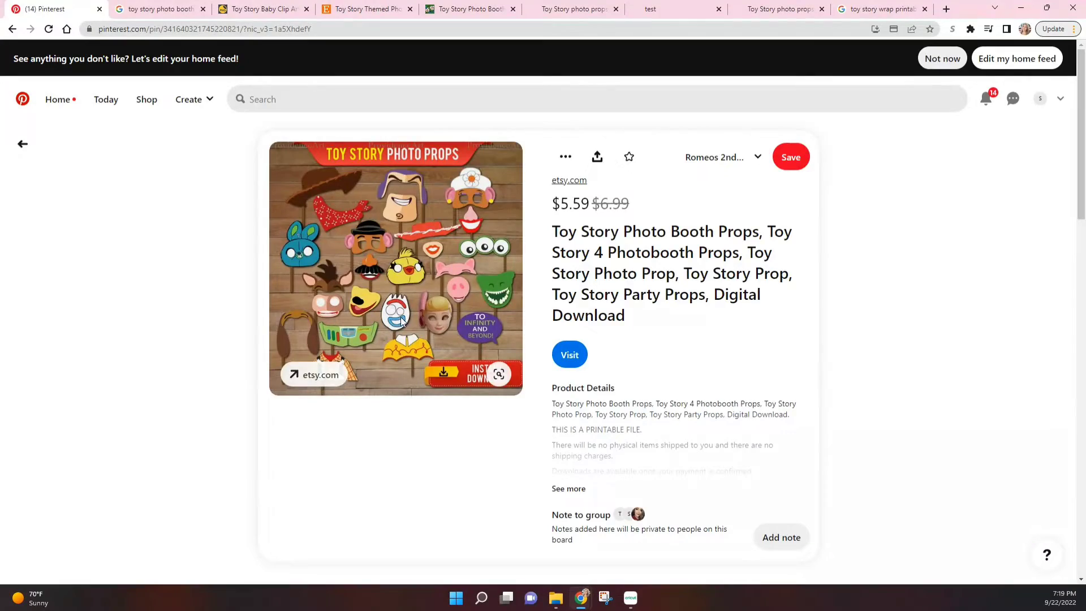
Go from the Google Images results to Merriment Design's free printable Toy Story photo props page
{"action": "key", "text": "ctrl+Tab"}
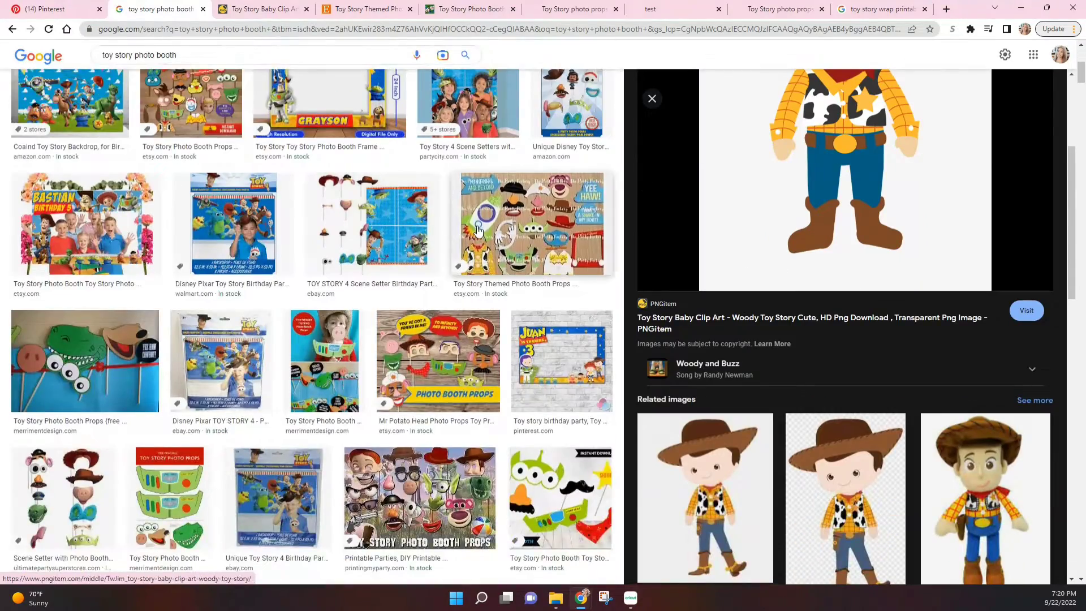
{"action": "scroll", "coordinate": [478, 229], "scroll_direction": "down", "scroll_amount": 5}
{"action": "key", "text": "alt+Left"}
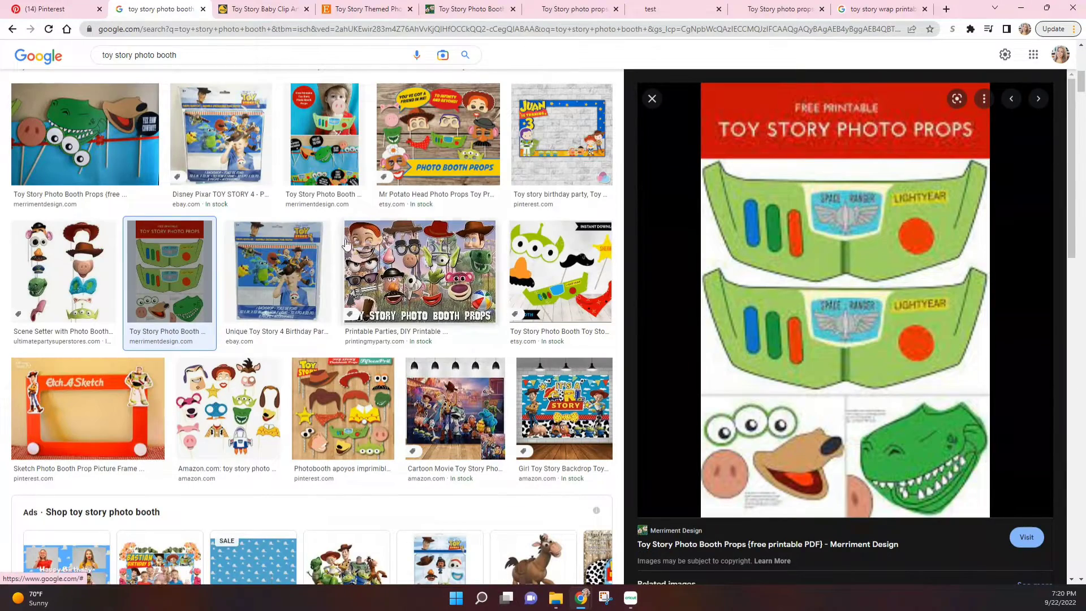
{"action": "middle_click", "coordinate": [284, 6]}
{"action": "left_click", "coordinate": [390, 8]}
Browse the Buzz visor, Rex and Slinky props on the Merriment Design page
{"action": "scroll", "coordinate": [351, 125], "scroll_direction": "down", "scroll_amount": 15}
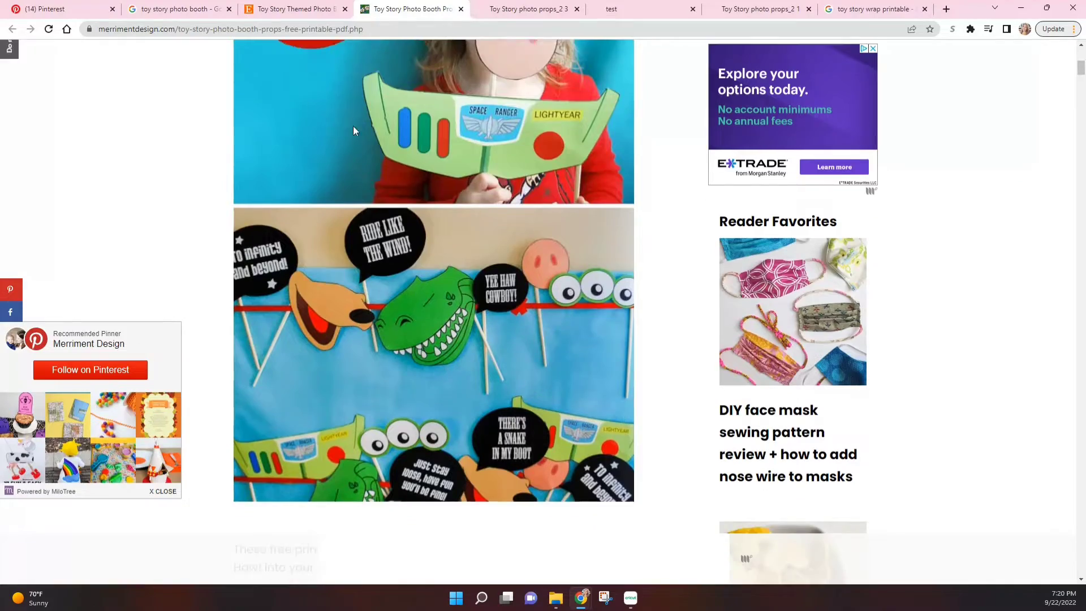
{"action": "scroll", "coordinate": [427, 131], "scroll_direction": "down", "scroll_amount": 15}
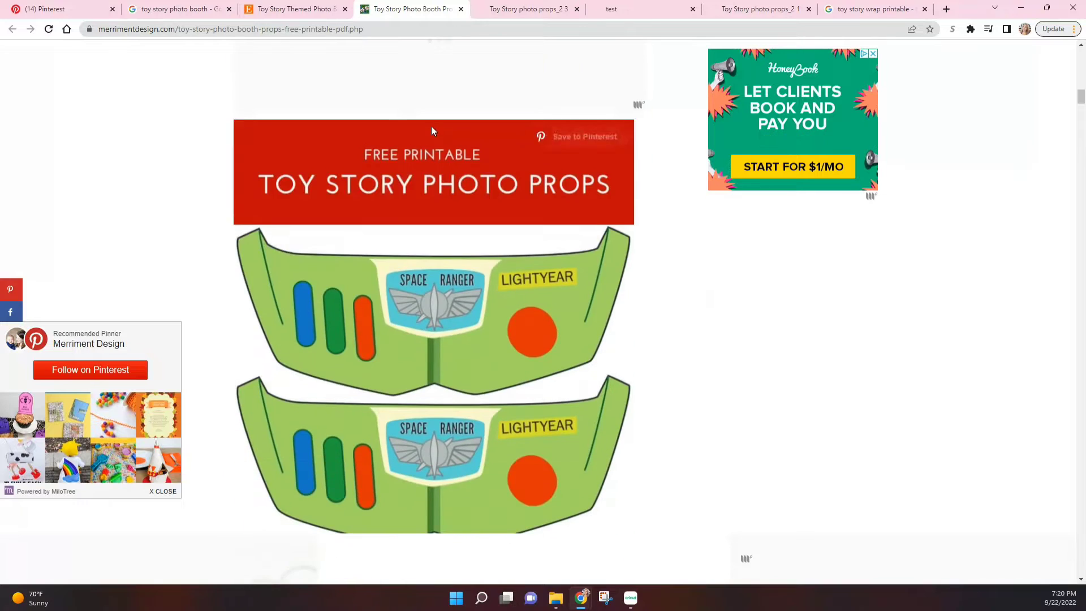
{"action": "scroll", "coordinate": [433, 139], "scroll_direction": "down", "scroll_amount": 15}
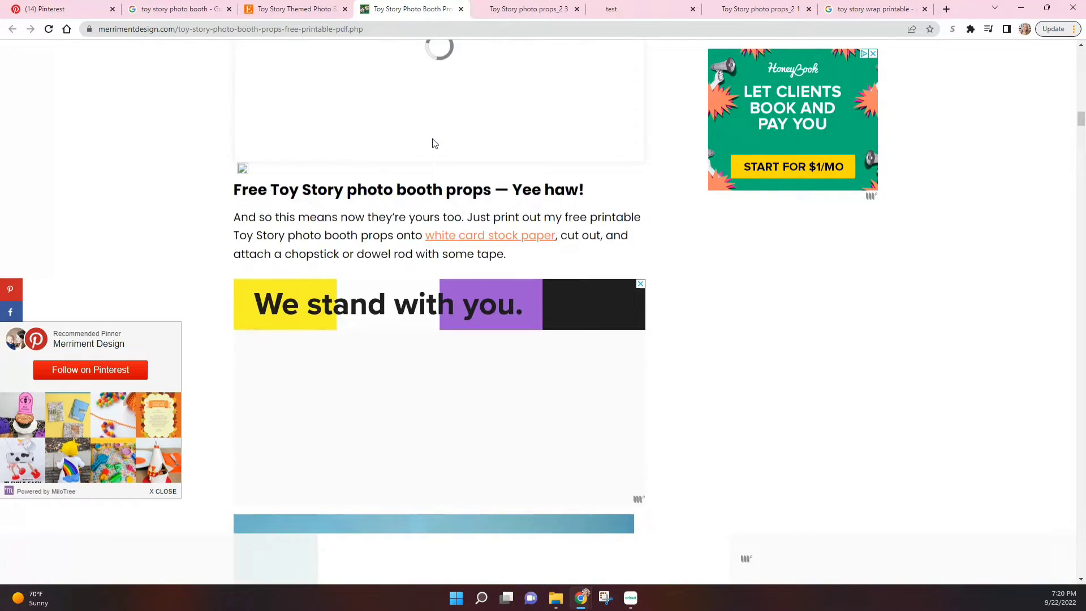
{"action": "scroll", "coordinate": [437, 152], "scroll_direction": "up", "scroll_amount": 10}
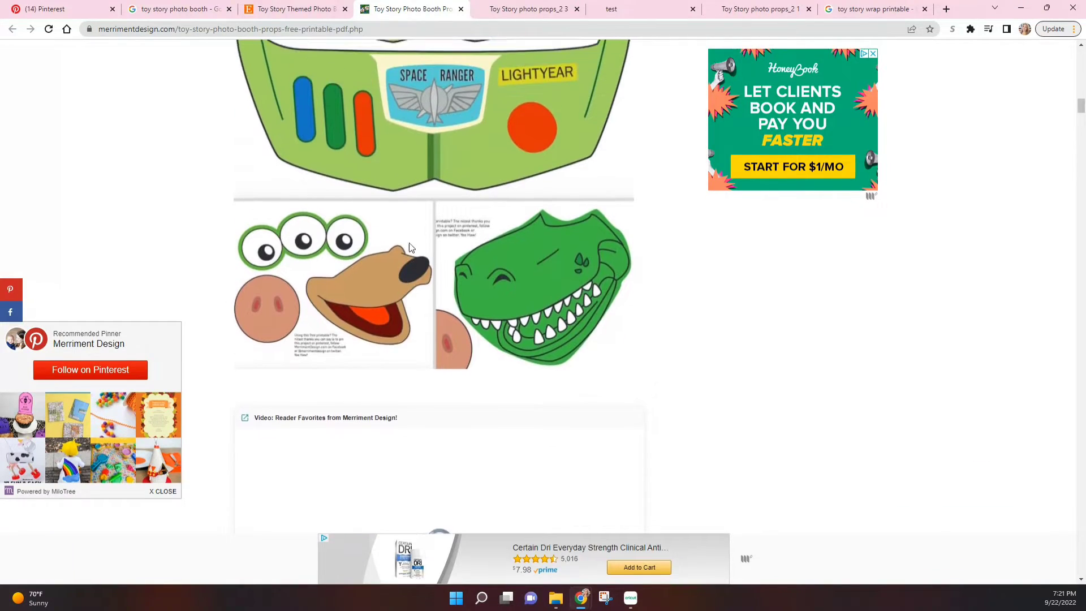
Look through the Toy Story photo props_2 3 PDF and the test PDF with hat printables
{"action": "left_click", "coordinate": [536, 6]}
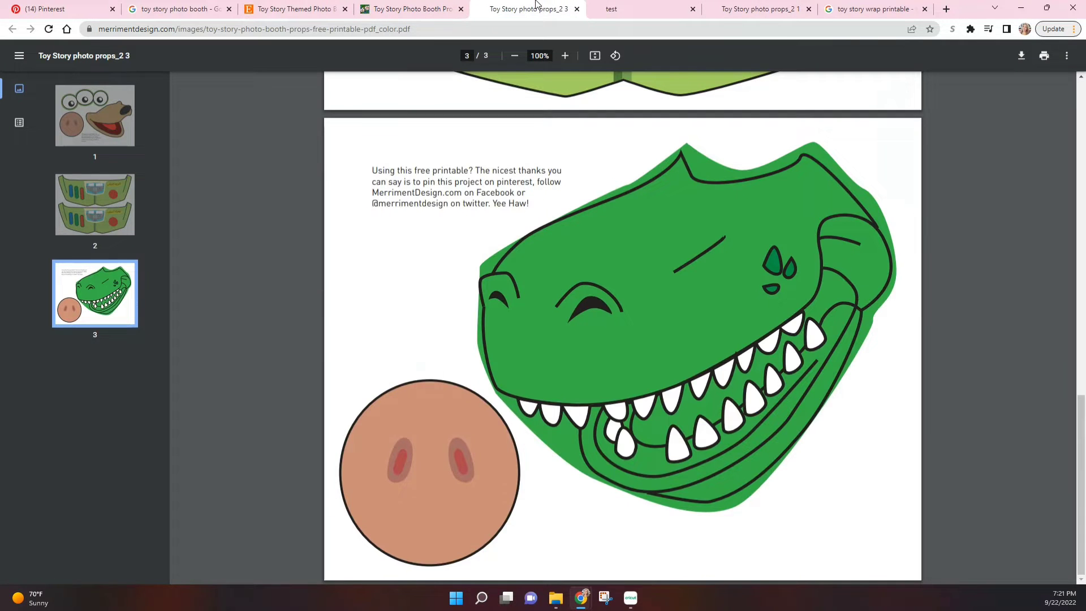
{"action": "scroll", "coordinate": [595, 321], "scroll_direction": "up", "scroll_amount": 15}
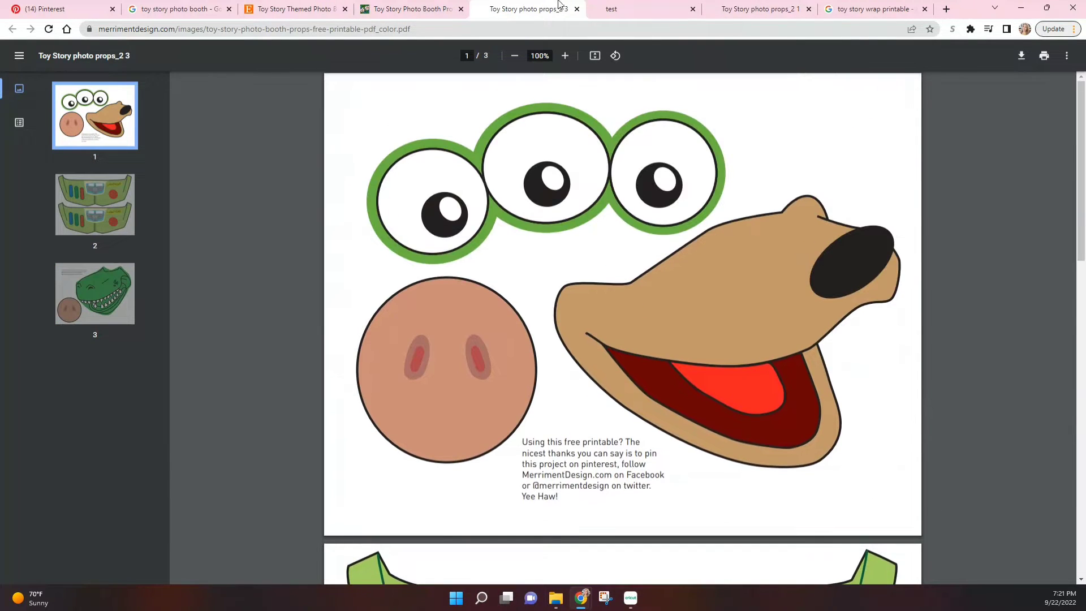
{"action": "left_click", "coordinate": [633, 7]}
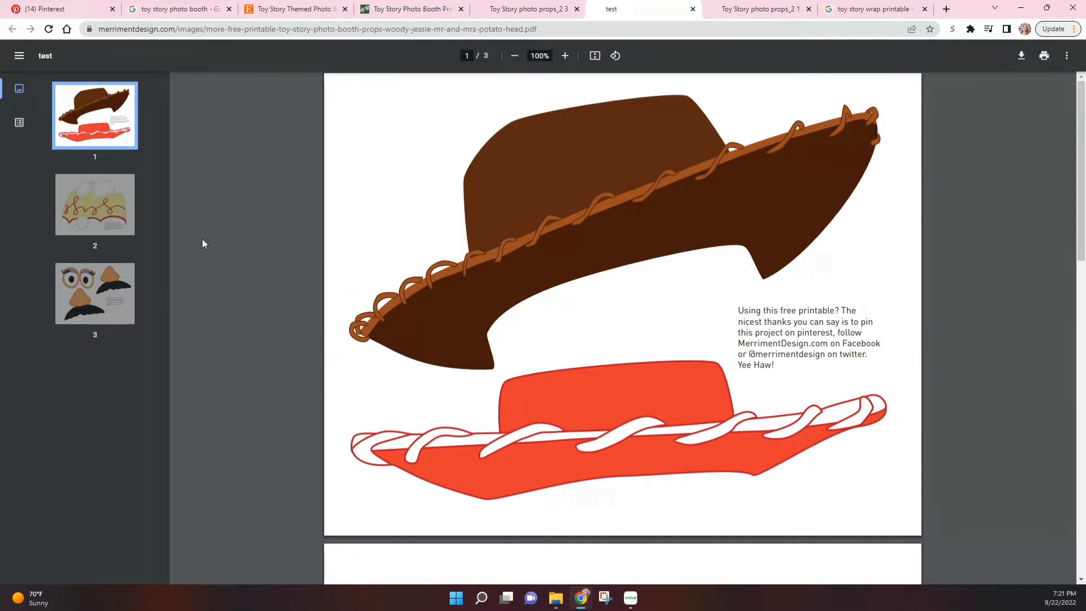
{"action": "scroll", "coordinate": [548, 214], "scroll_direction": "down", "scroll_amount": 16}
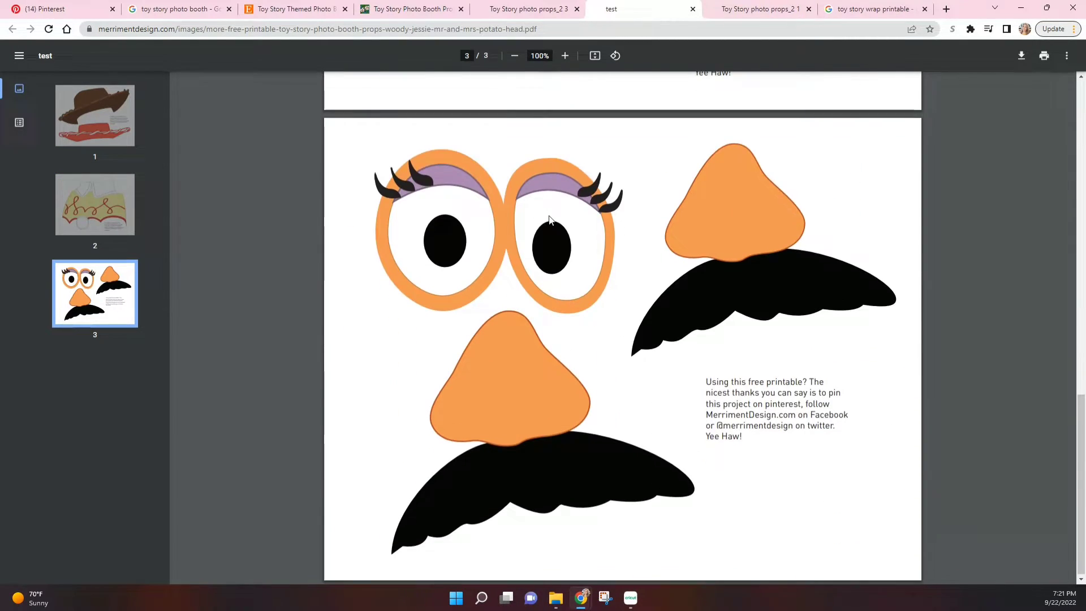
{"action": "scroll", "coordinate": [601, 232], "scroll_direction": "up", "scroll_amount": 16}
{"action": "scroll", "coordinate": [621, 245], "scroll_direction": "down", "scroll_amount": 6}
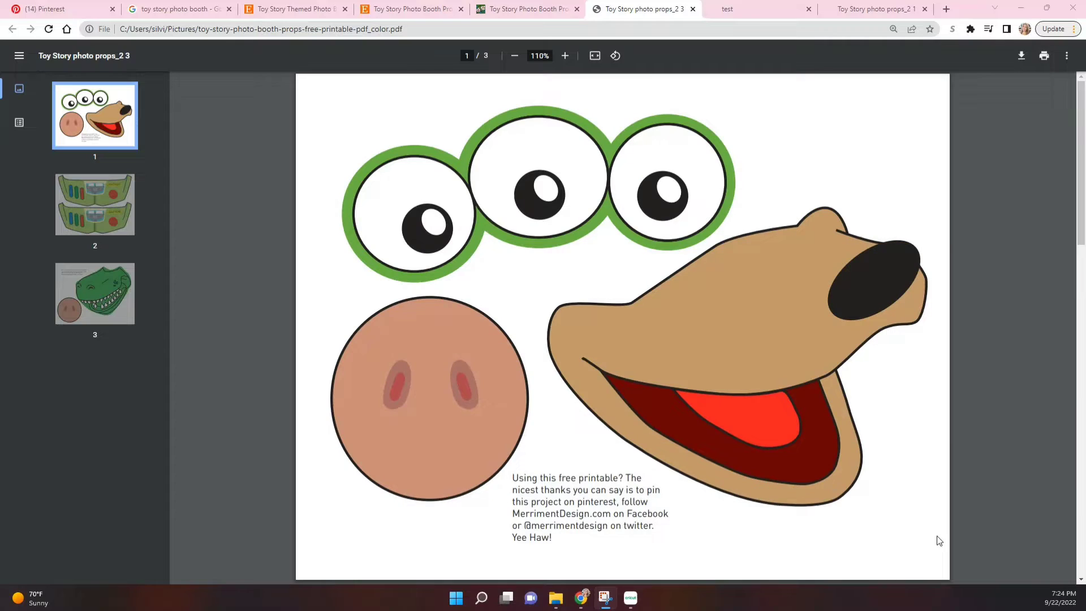
Save the first page snip as 'toy story 3', then snip and save the Buzz wings page
{"action": "key", "text": "ctrl+s"}
{"action": "type", "text": "to"}
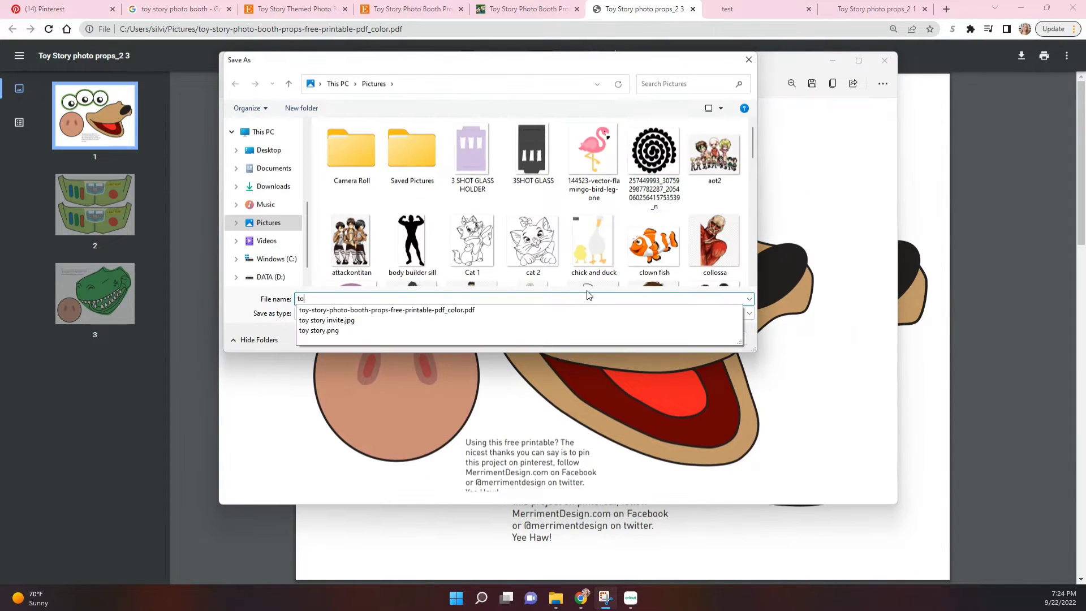
{"action": "type", "text": "y story 3"}
{"action": "left_click", "coordinate": [676, 342]}
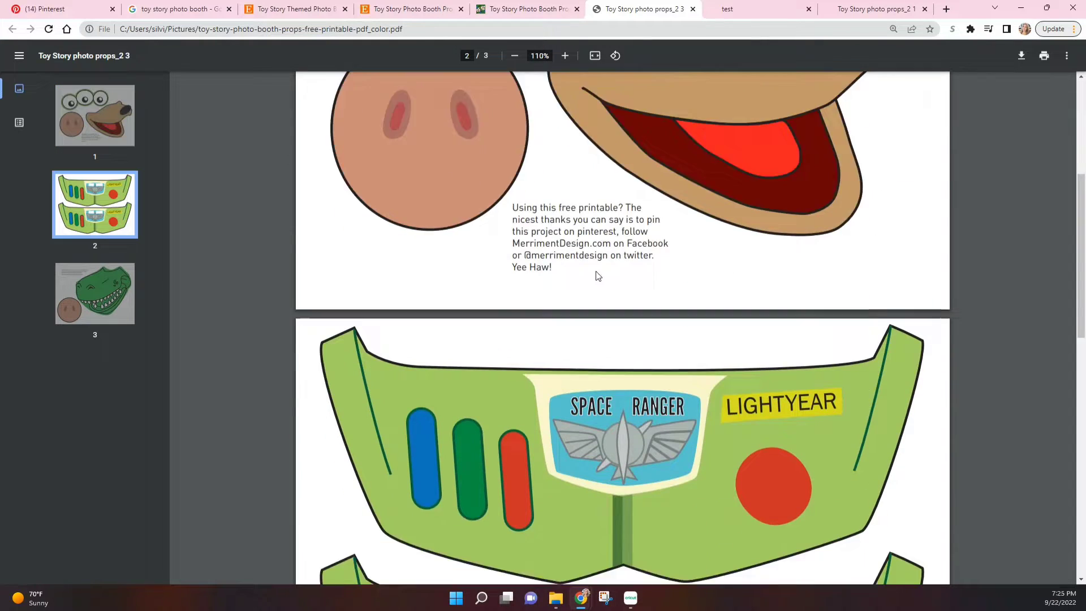
{"action": "scroll", "coordinate": [598, 275], "scroll_direction": "down", "scroll_amount": 4}
{"action": "left_click", "coordinate": [605, 598]}
{"action": "left_click", "coordinate": [243, 83]}
{"action": "left_click_drag", "start_coordinate": [307, 80], "coordinate": [934, 577]}
{"action": "key", "text": "ctrl+s"}
{"action": "left_click", "coordinate": [686, 340]}
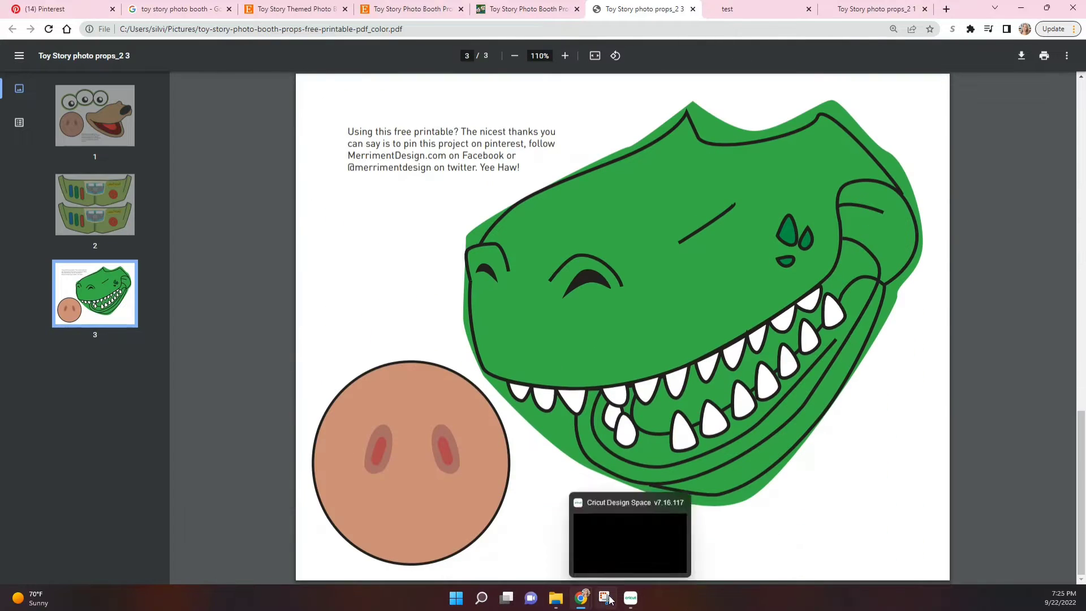
Snip the Rex and pig nose page and save it as a toy story image
{"action": "left_click", "coordinate": [605, 598]}
{"action": "left_click", "coordinate": [248, 85]}
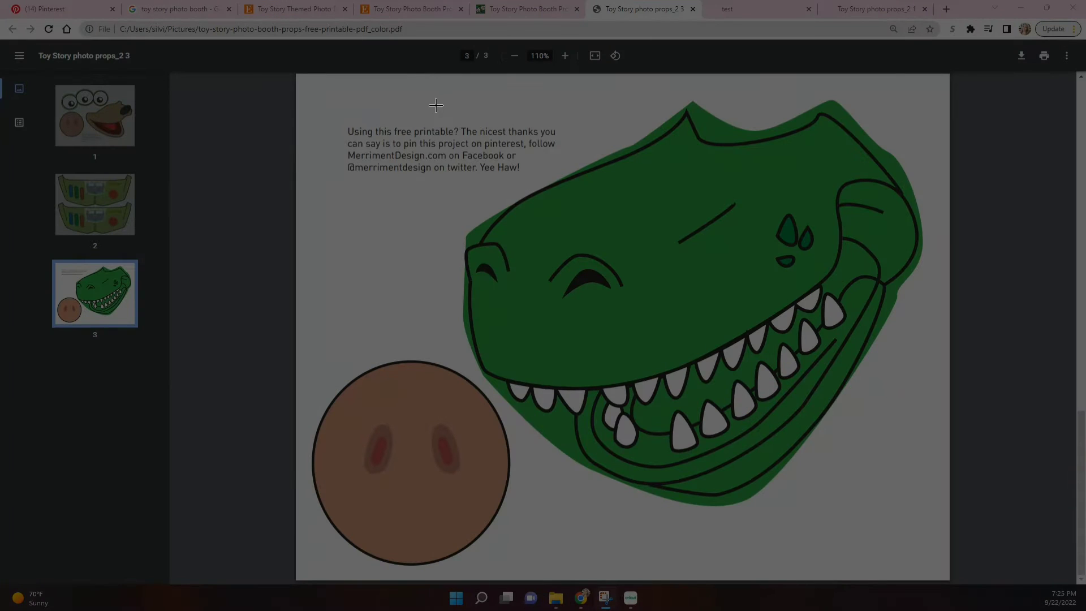
{"action": "left_click_drag", "start_coordinate": [447, 82], "coordinate": [939, 511]}
{"action": "right_click", "coordinate": [511, 331]}
{"action": "left_click", "coordinate": [543, 340]}
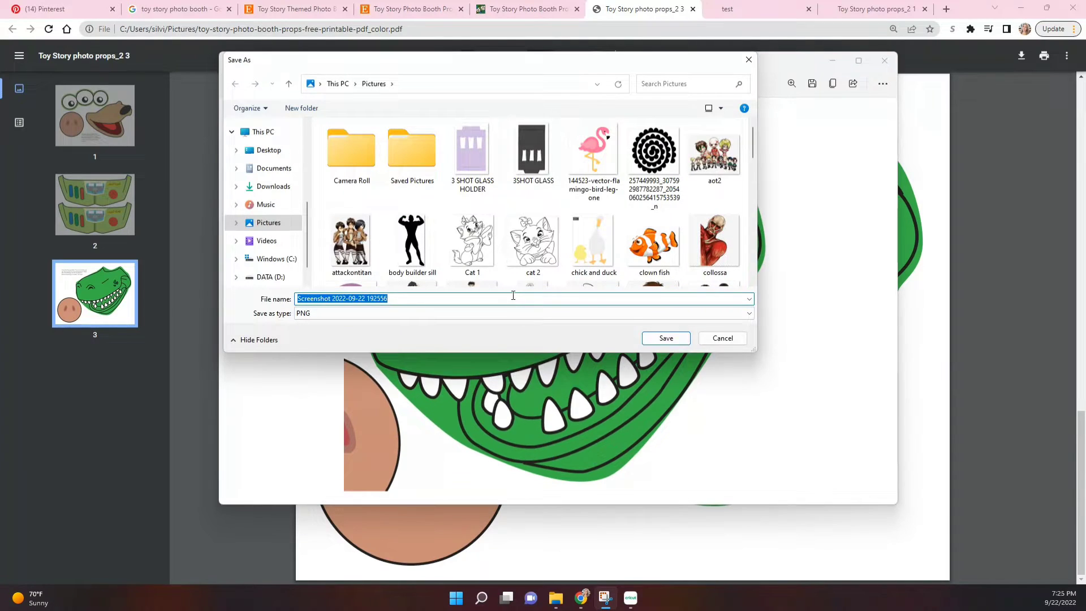
{"action": "type", "text": "t"}
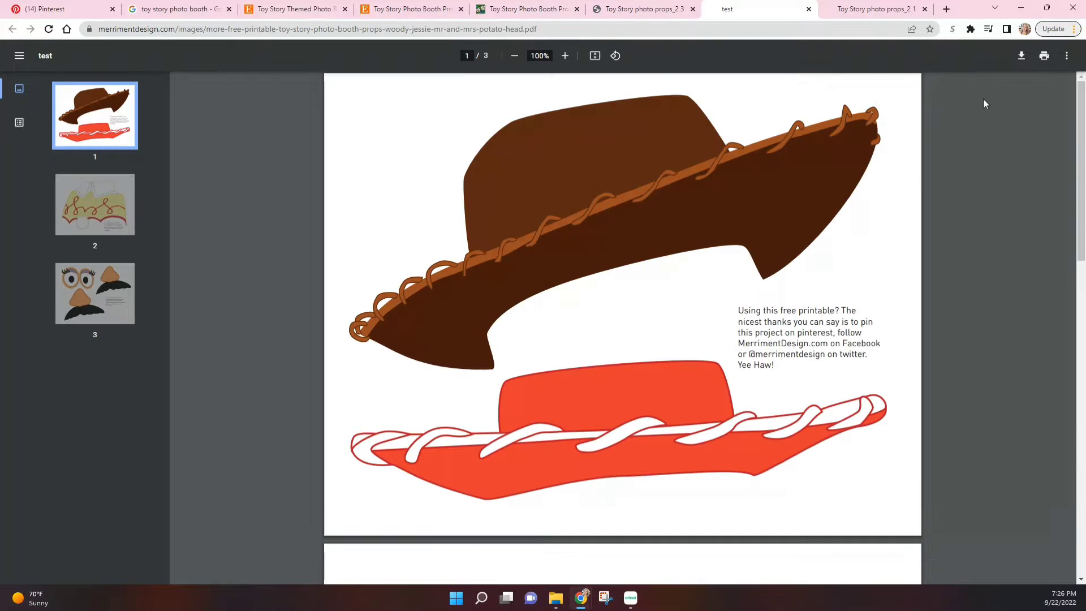
Snip the Woody and Jessie hats page and save it under a suggested toy story name
{"action": "left_click", "coordinate": [606, 598]}
{"action": "left_click", "coordinate": [244, 84]}
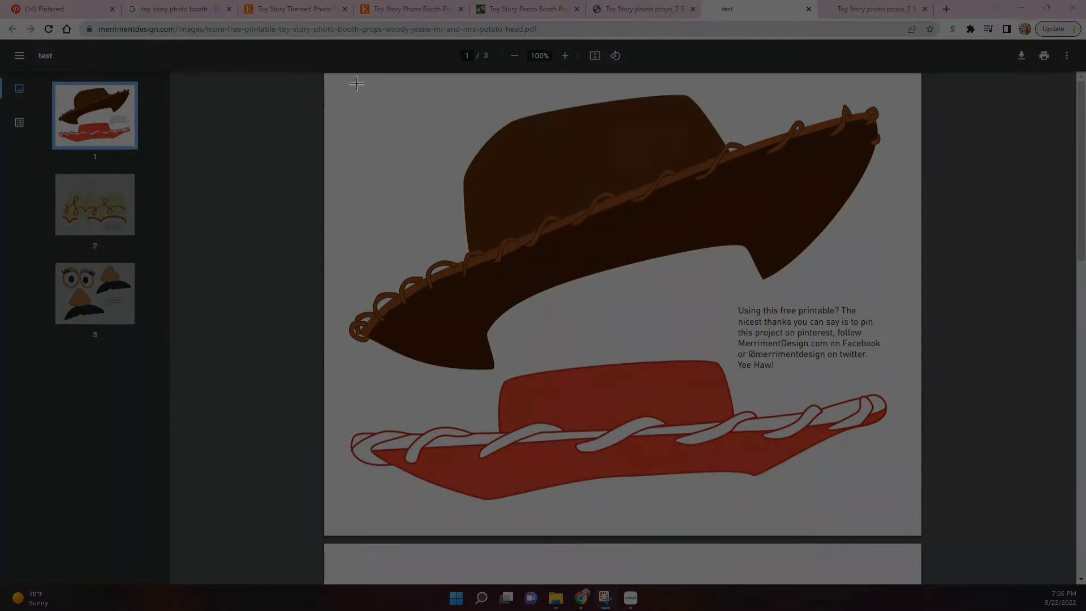
{"action": "left_click_drag", "start_coordinate": [339, 85], "coordinate": [904, 517]}
{"action": "right_click", "coordinate": [497, 244]}
{"action": "left_click", "coordinate": [517, 252]}
{"action": "type", "text": "t"}
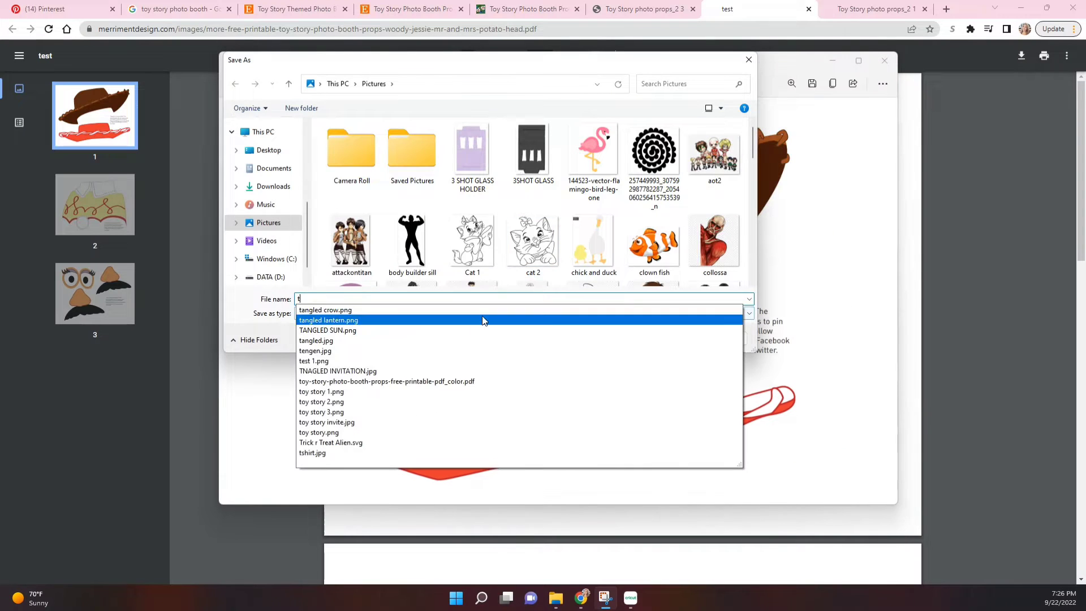
{"action": "left_click", "coordinate": [485, 317]}
{"action": "left_click", "coordinate": [667, 338]}
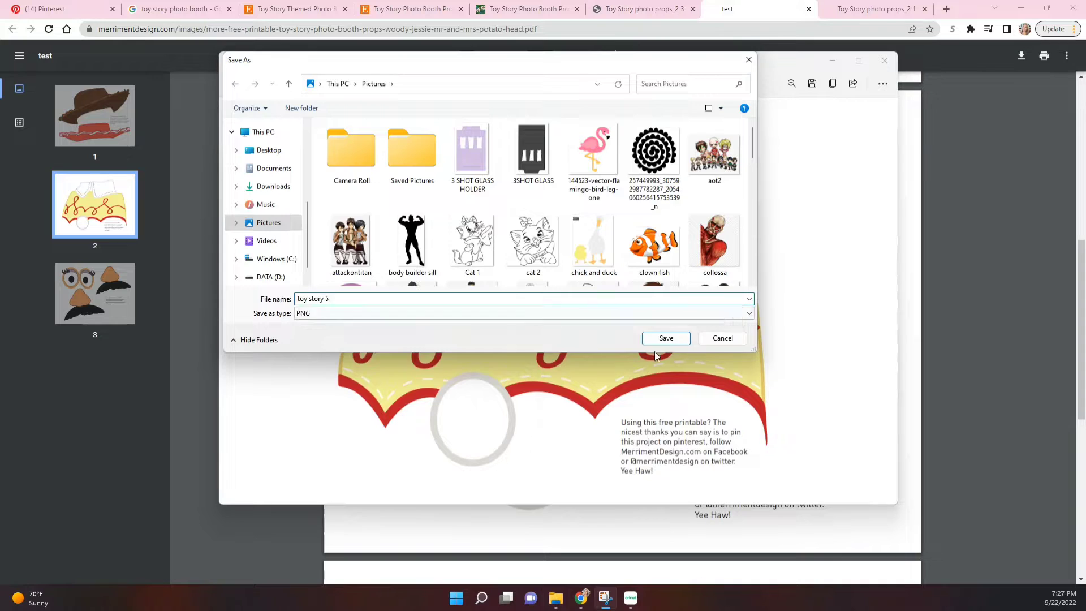
Snip the Potato Head eyes, noses and moustaches page
{"action": "left_click", "coordinate": [666, 338]}
{"action": "scroll", "coordinate": [622, 340], "scroll_direction": "down", "scroll_amount": 10}
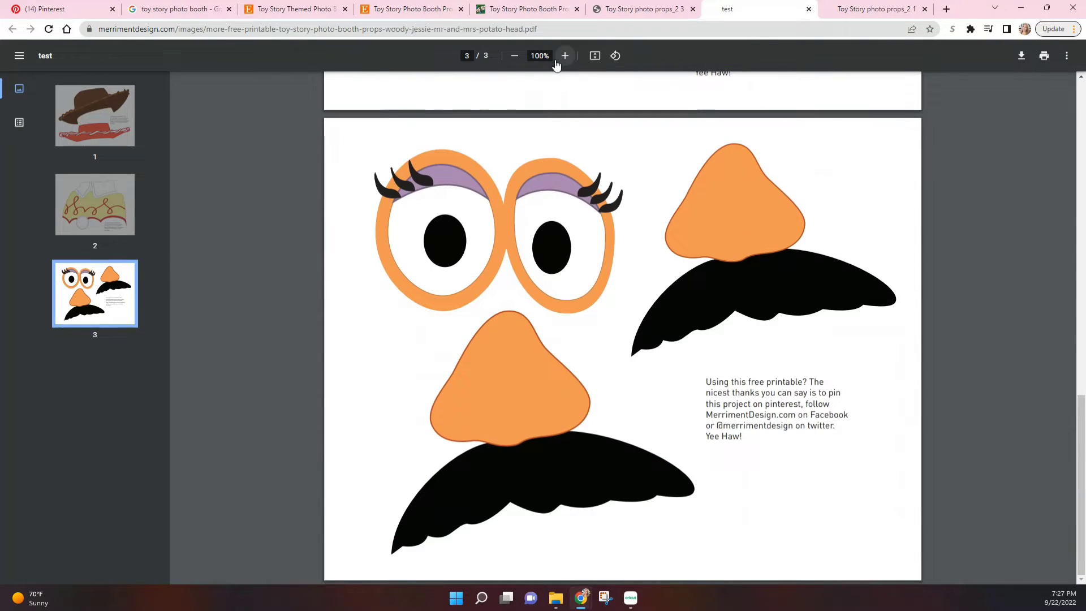
{"action": "left_click", "coordinate": [605, 598]}
{"action": "left_click", "coordinate": [249, 82]}
{"action": "left_click_drag", "start_coordinate": [341, 131], "coordinate": [781, 398]}
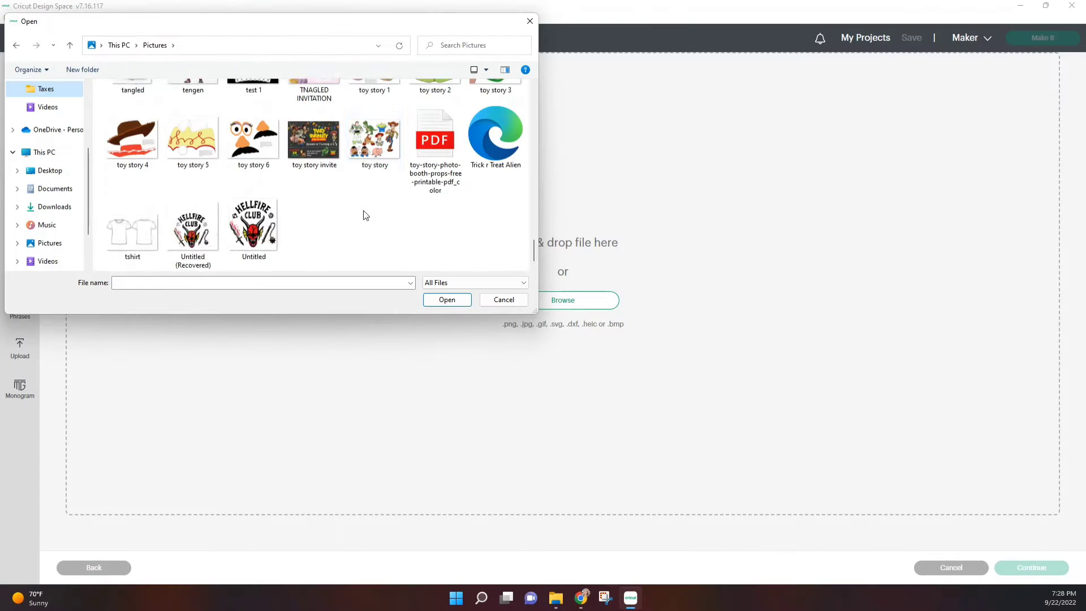
Upload the toy story 1 image and make its white background transparent
{"action": "scroll", "coordinate": [366, 215], "scroll_direction": "up", "scroll_amount": 1}
{"action": "double_click", "coordinate": [373, 129]}
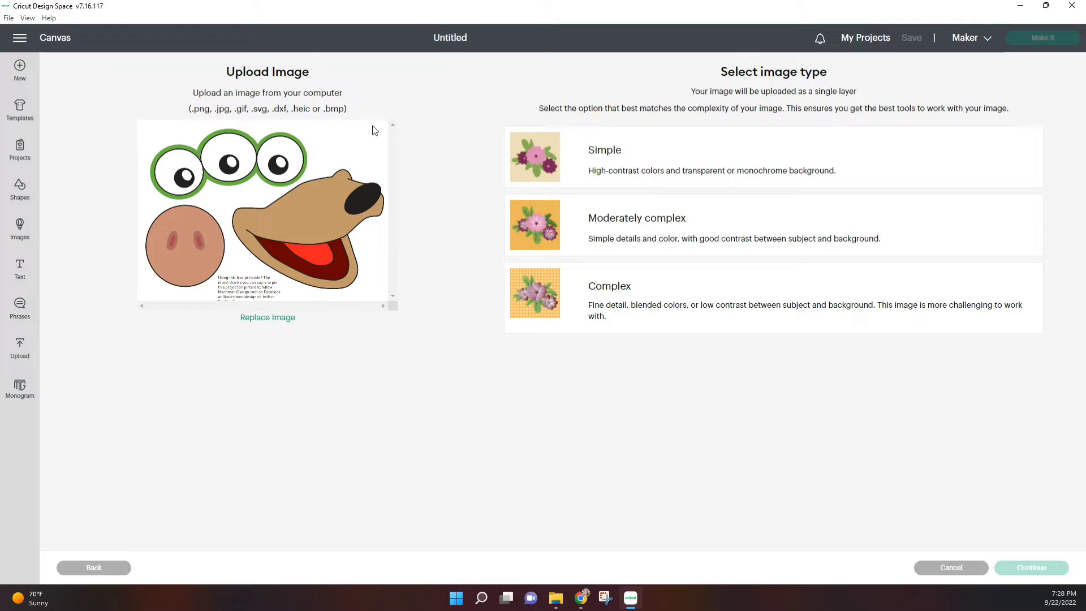
{"action": "left_click", "coordinate": [1051, 569]}
{"action": "scroll", "coordinate": [119, 535], "scroll_direction": "down", "scroll_amount": 1}
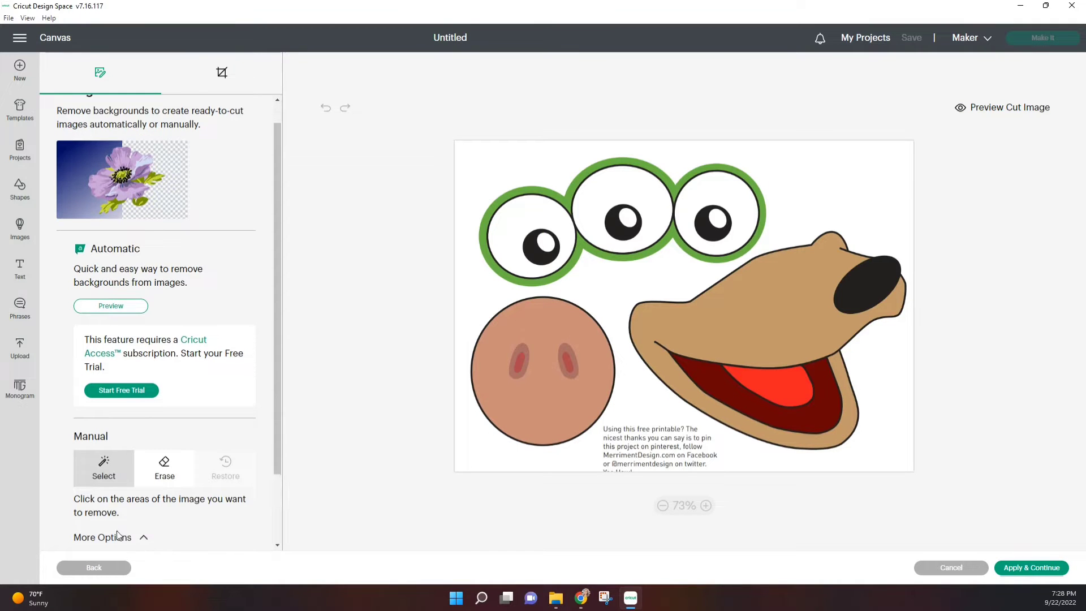
{"action": "left_click", "coordinate": [119, 537]}
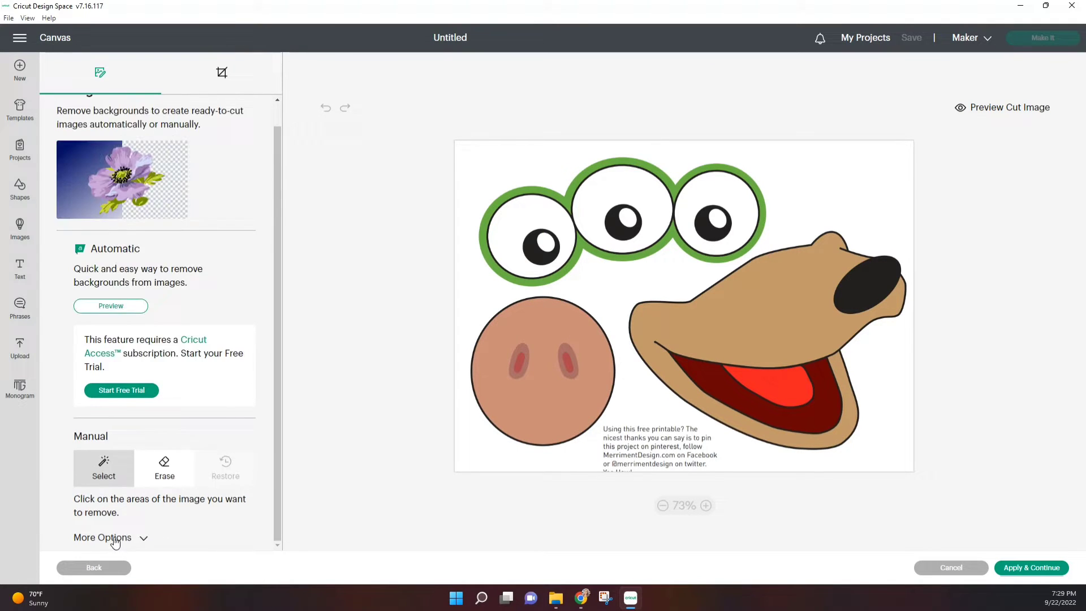
{"action": "left_click", "coordinate": [479, 338]}
Erase leftover parts by hand and try saving the image as Print Then Cut
{"action": "left_click", "coordinate": [961, 107]}
{"action": "left_click", "coordinate": [974, 108]}
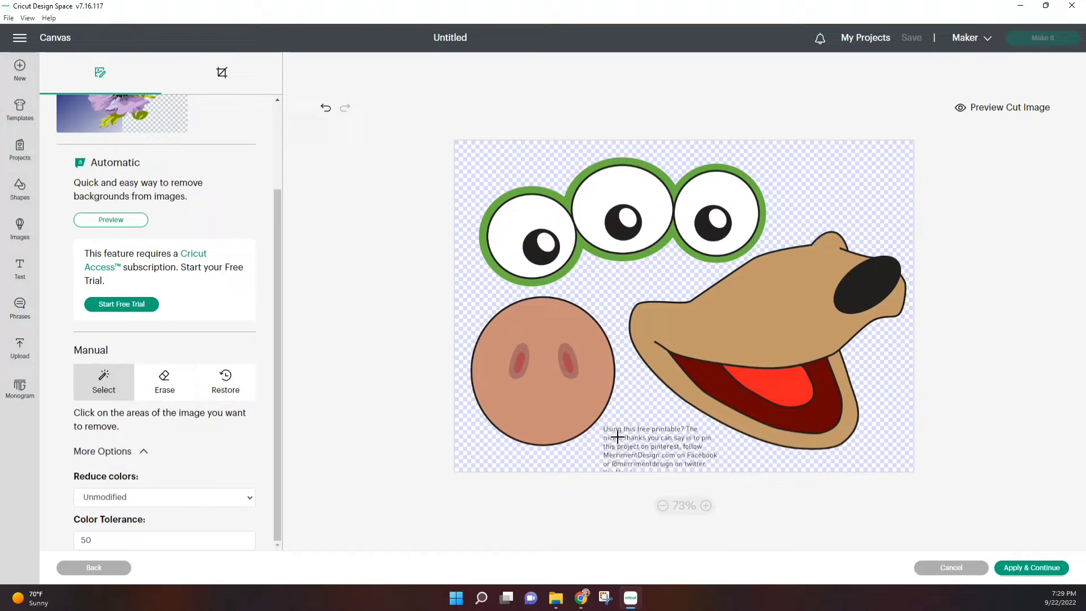
{"action": "left_click", "coordinate": [173, 379]}
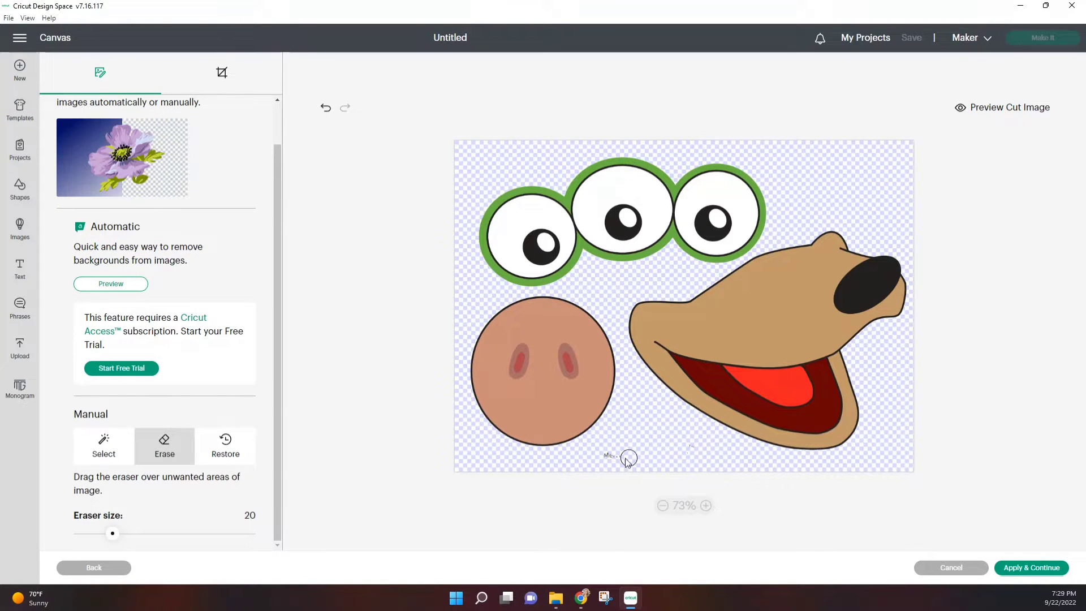
{"action": "left_click", "coordinate": [1042, 566]}
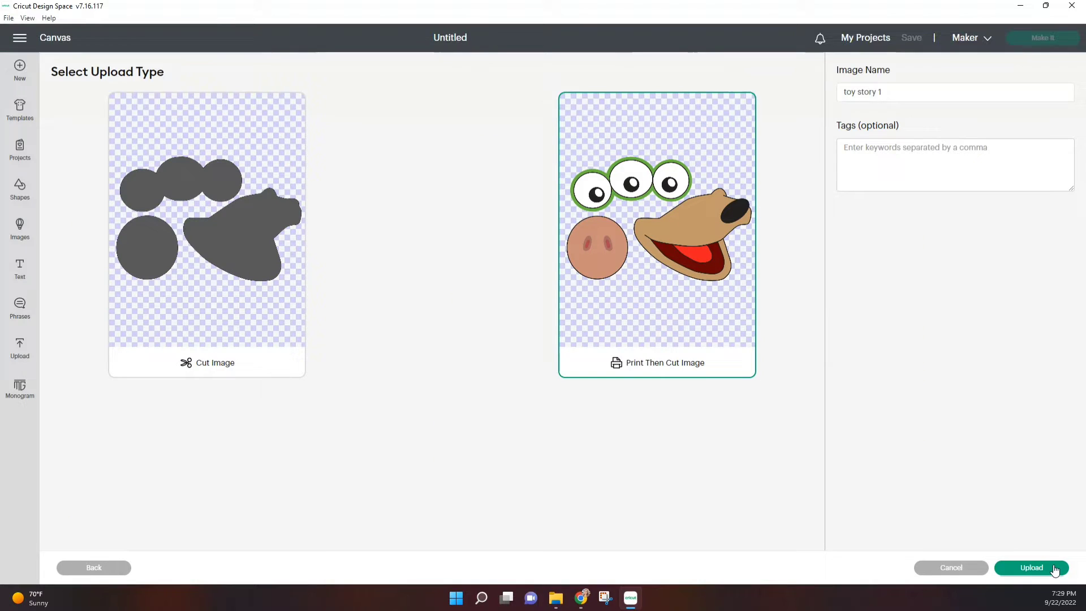
{"action": "left_click", "coordinate": [1054, 569]}
{"action": "left_click", "coordinate": [1046, 569]}
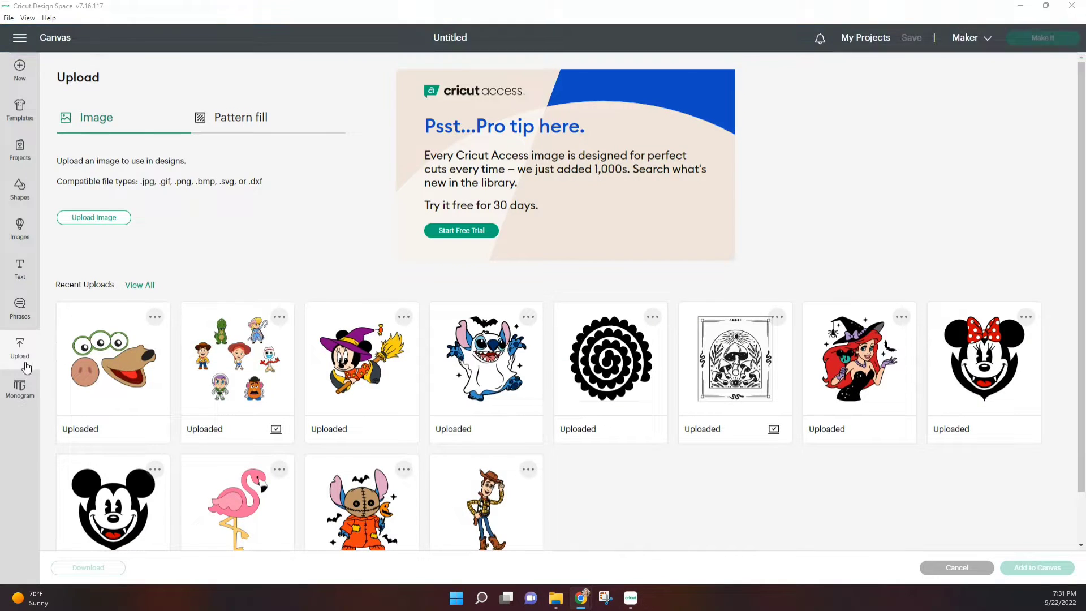
Remove the Buzz image's white background and upload it, then begin erasing stray text from Rex
{"action": "left_click", "coordinate": [96, 217]}
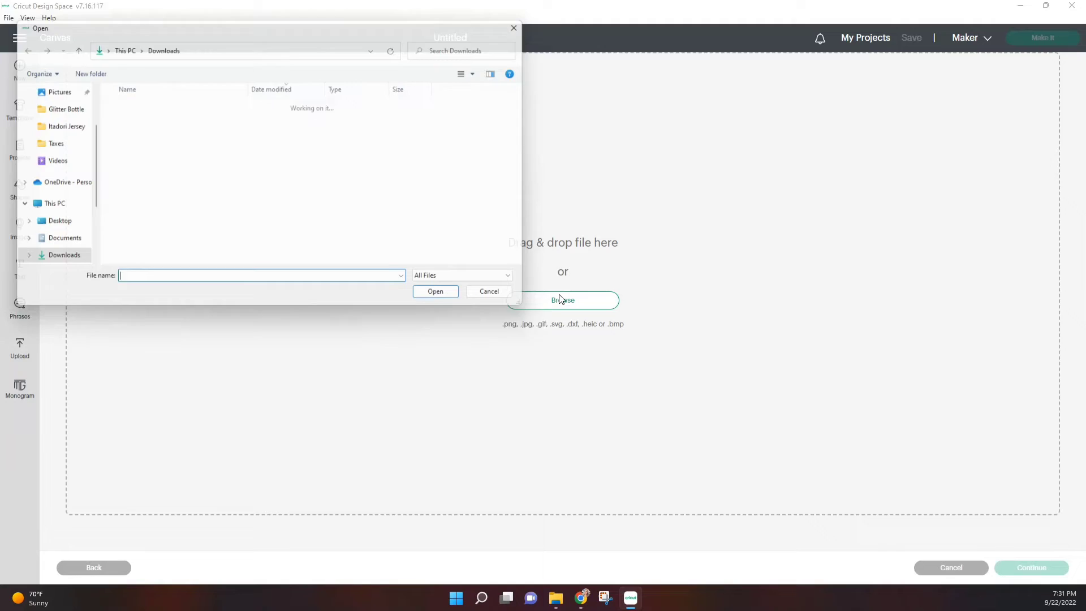
{"action": "scroll", "coordinate": [249, 192], "scroll_direction": "down", "scroll_amount": 5}
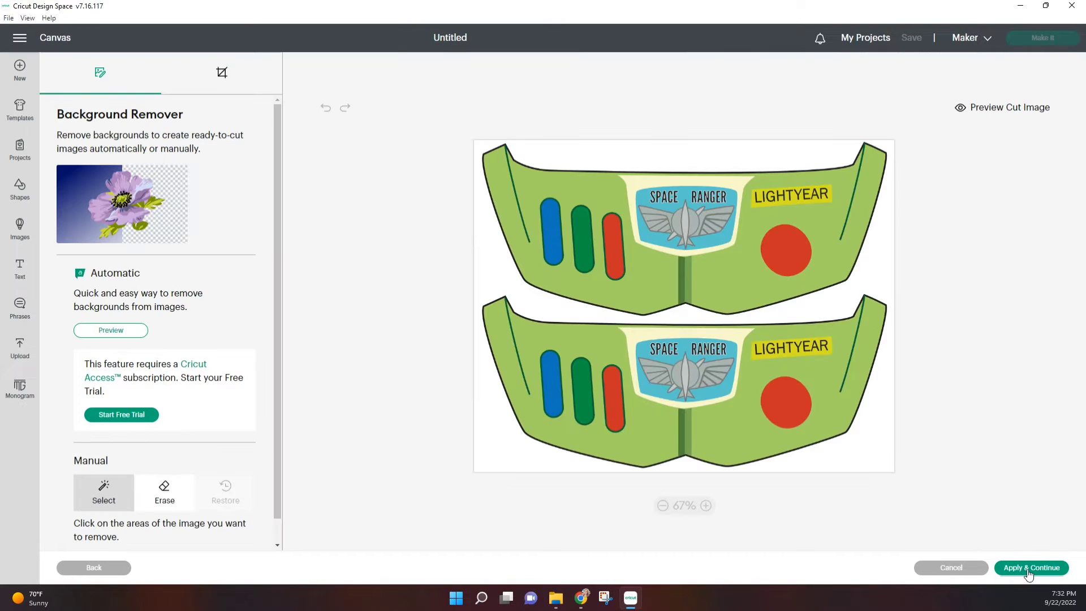
{"action": "left_click", "coordinate": [685, 314]}
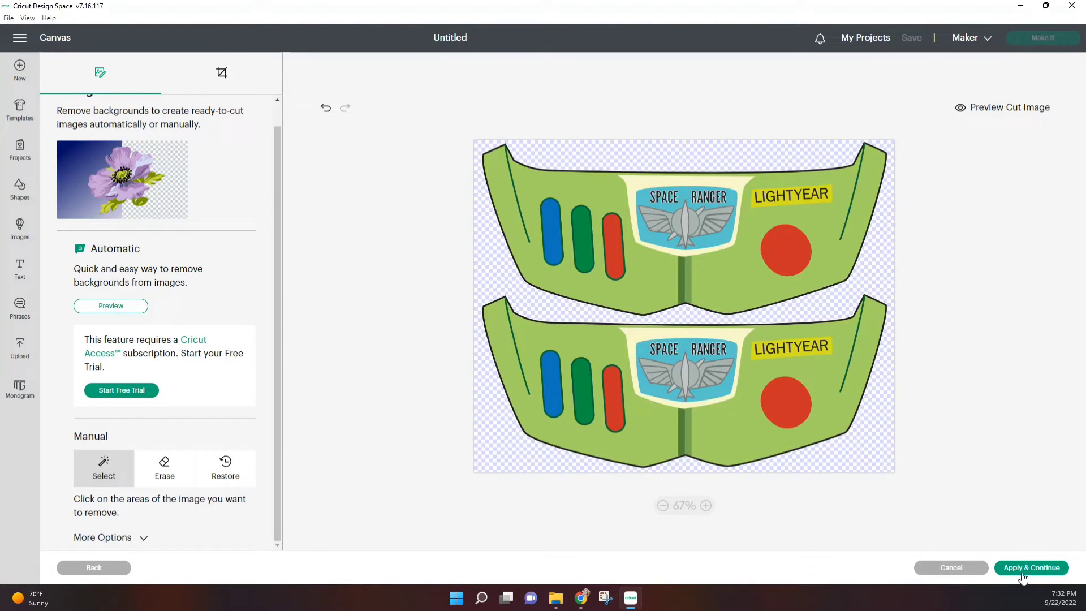
{"action": "left_click", "coordinate": [1022, 569]}
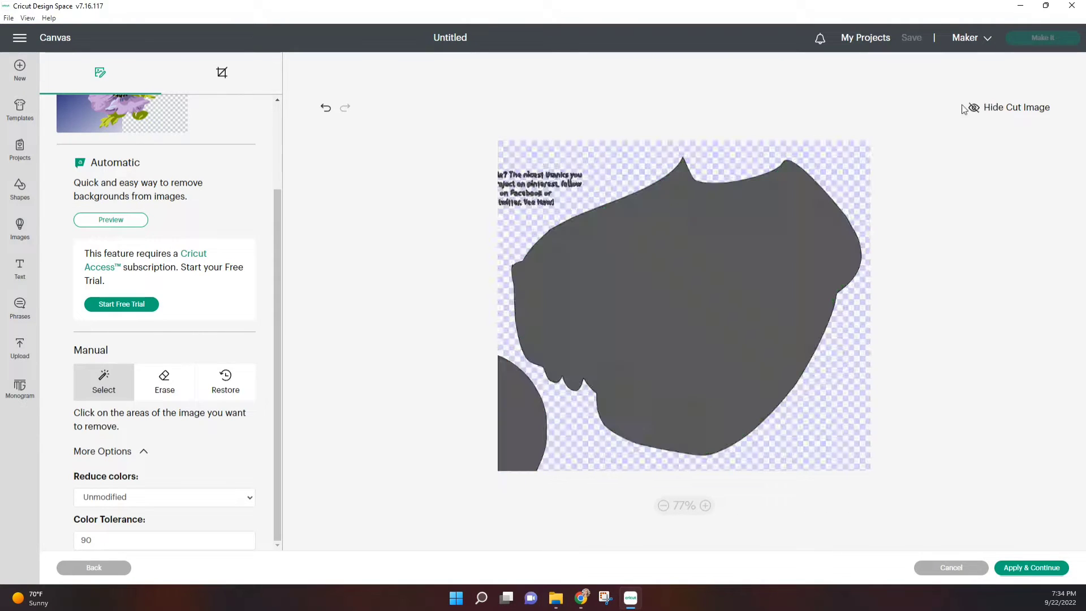
{"action": "left_click", "coordinate": [963, 109]}
{"action": "left_click", "coordinate": [180, 382]}
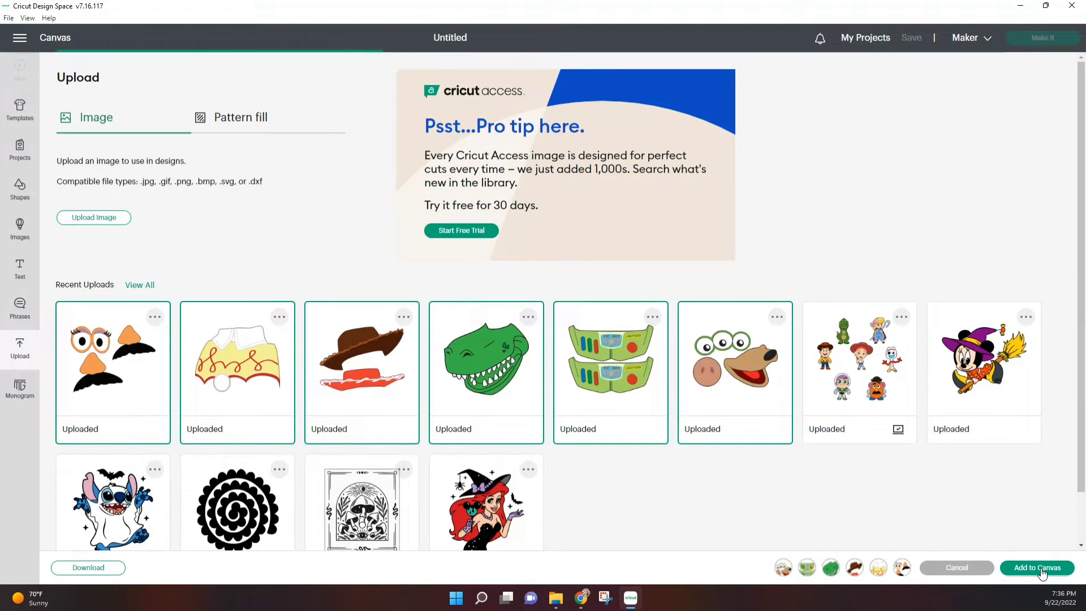
Place the six images on the canvas and fit an unlocked oval over the upper Buzz chest piece
{"action": "left_click", "coordinate": [1042, 573]}
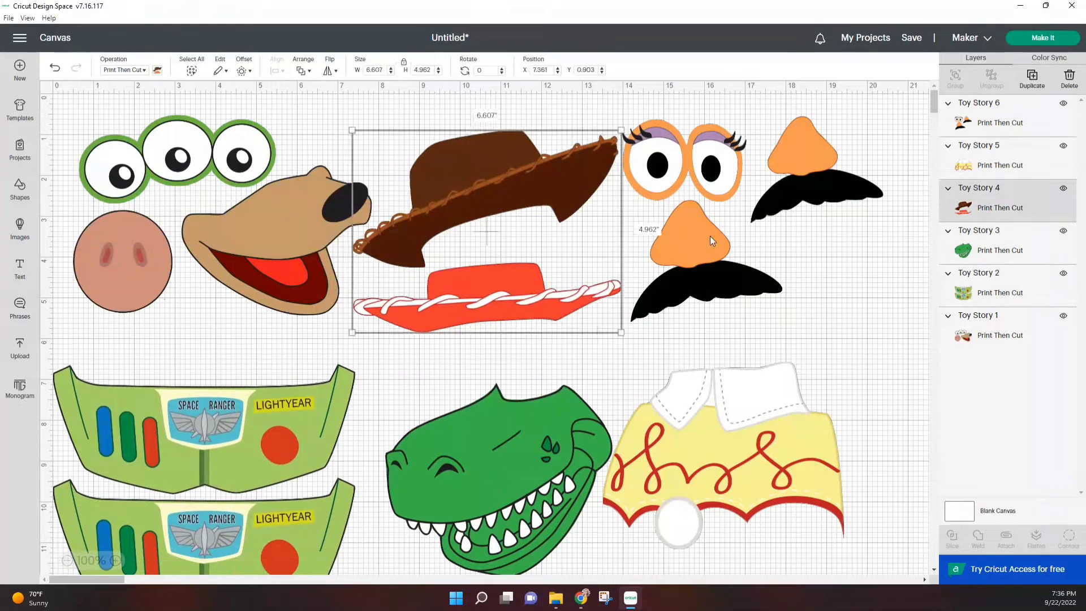
{"action": "left_click_drag", "start_coordinate": [710, 236], "coordinate": [733, 250]}
{"action": "left_click", "coordinate": [455, 421]}
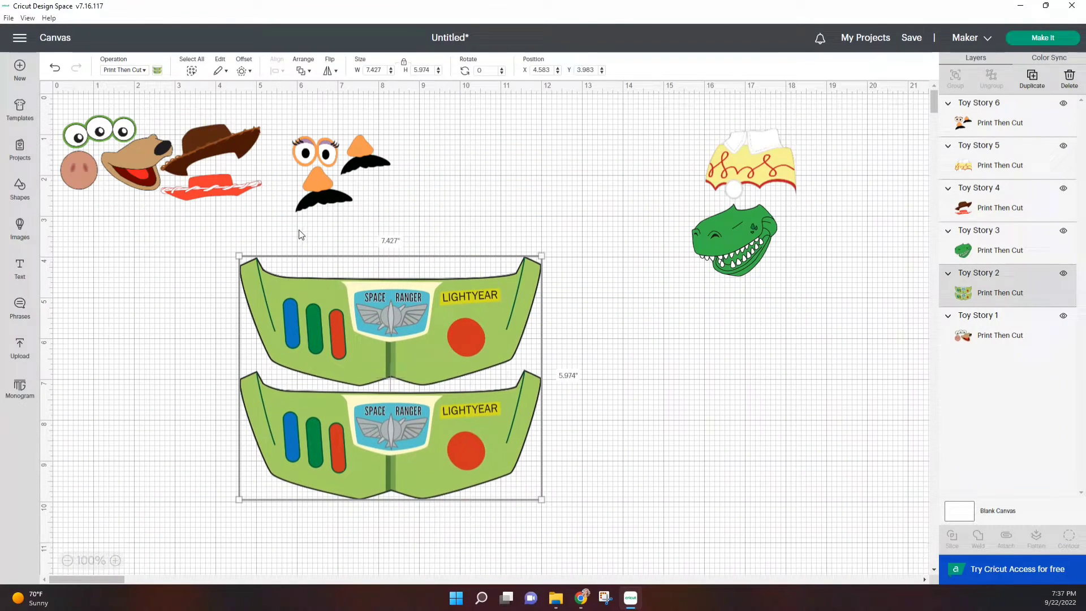
{"action": "left_click", "coordinate": [24, 191]}
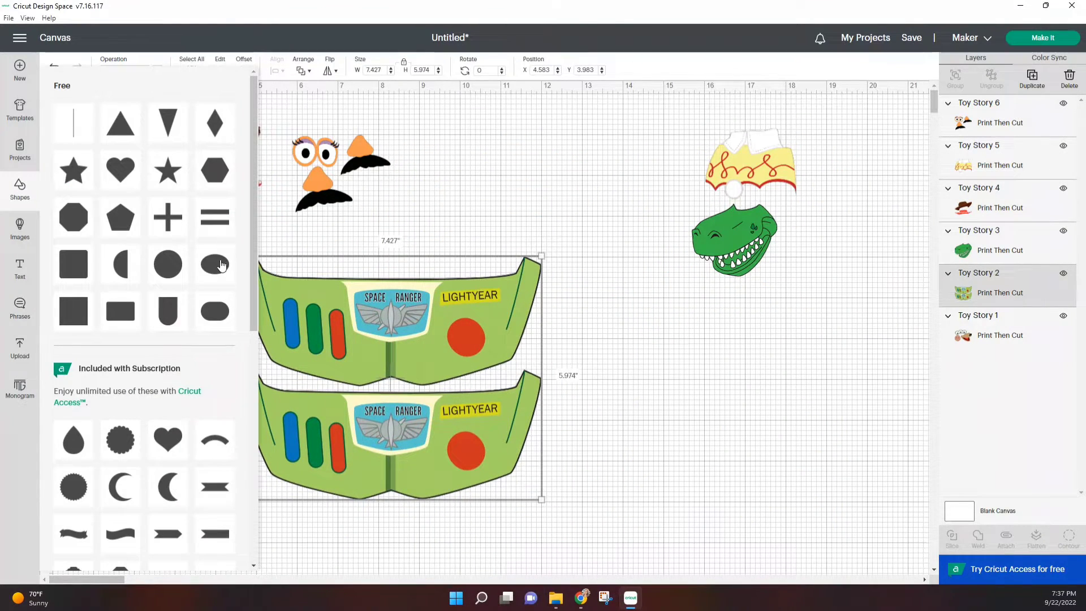
{"action": "left_click", "coordinate": [215, 264]}
{"action": "left_click_drag", "start_coordinate": [134, 164], "coordinate": [578, 383]}
{"action": "left_click", "coordinate": [403, 64]}
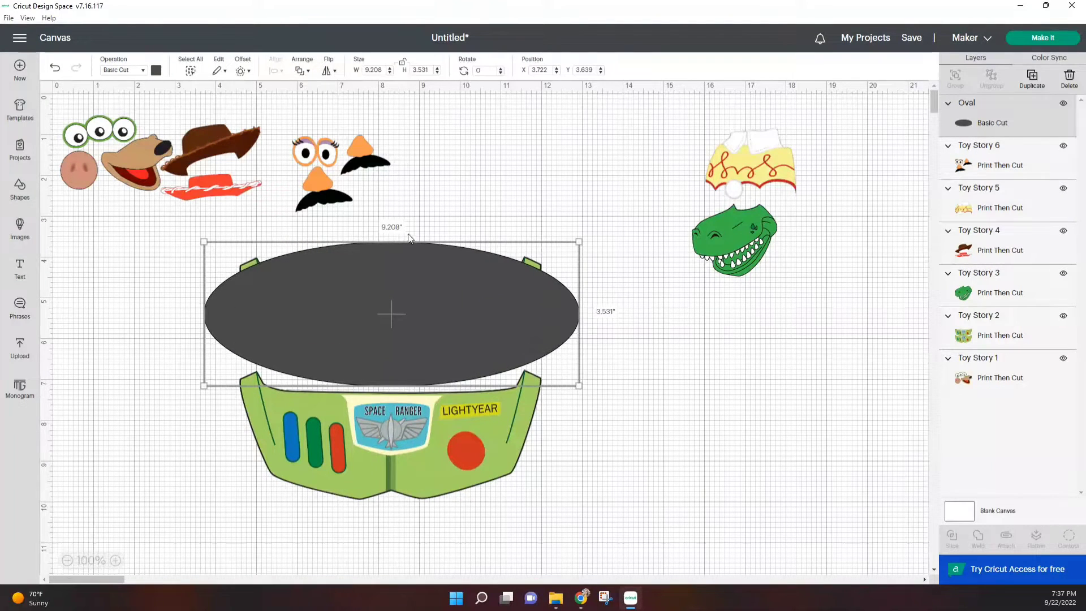
{"action": "left_click_drag", "start_coordinate": [579, 242], "coordinate": [572, 192]}
{"action": "left_click_drag", "start_coordinate": [586, 473], "coordinate": [492, 408]}
Slice the Buzz chest pieces apart with the oval, remove the scrap and move them right
{"action": "left_click", "coordinate": [498, 335]}
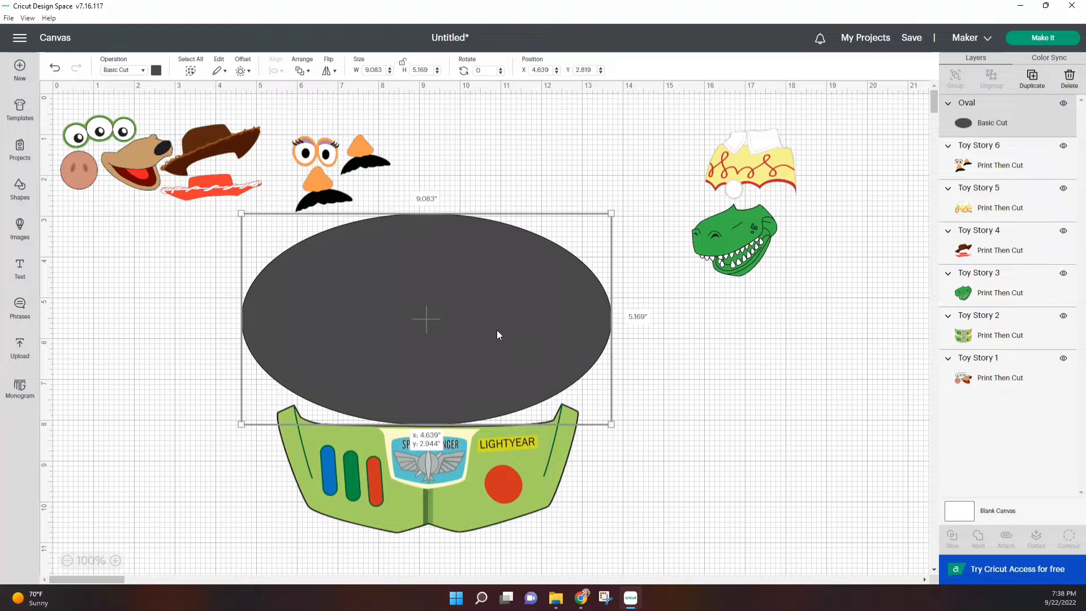
{"action": "key", "text": "Escape"}
{"action": "left_click_drag", "start_coordinate": [647, 504], "coordinate": [654, 400]}
{"action": "left_click", "coordinate": [952, 539]}
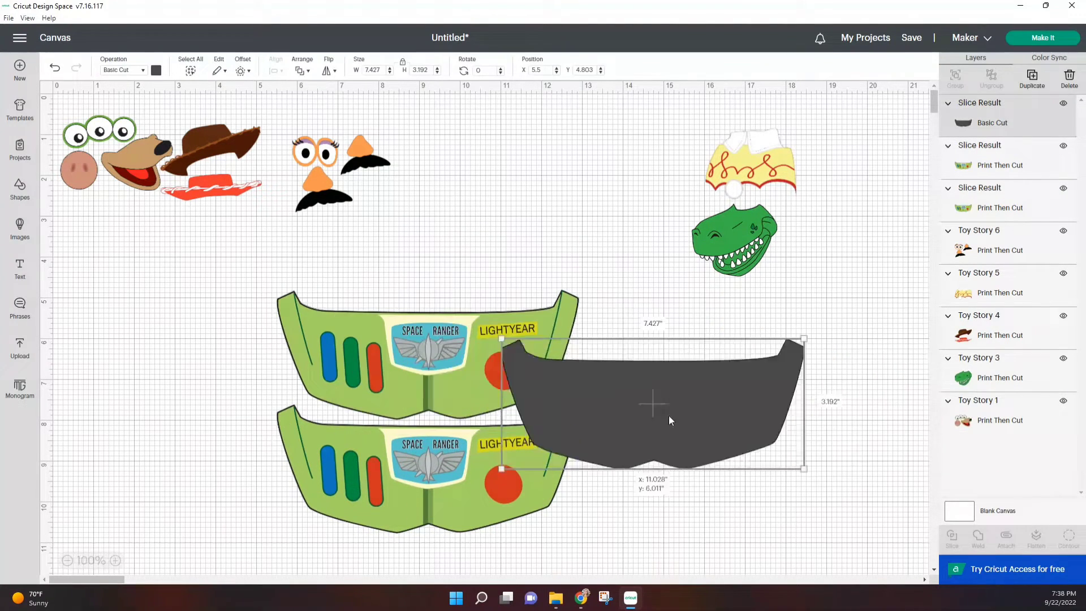
{"action": "key", "text": "Delete"}
{"action": "left_click_drag", "start_coordinate": [498, 340], "coordinate": [767, 357]}
{"action": "left_click_drag", "start_coordinate": [498, 484], "coordinate": [795, 496]}
Slice the top nose and moustache off the enlarged Potato Head pieces with a circle
{"action": "left_click_drag", "start_coordinate": [339, 173], "coordinate": [238, 273]}
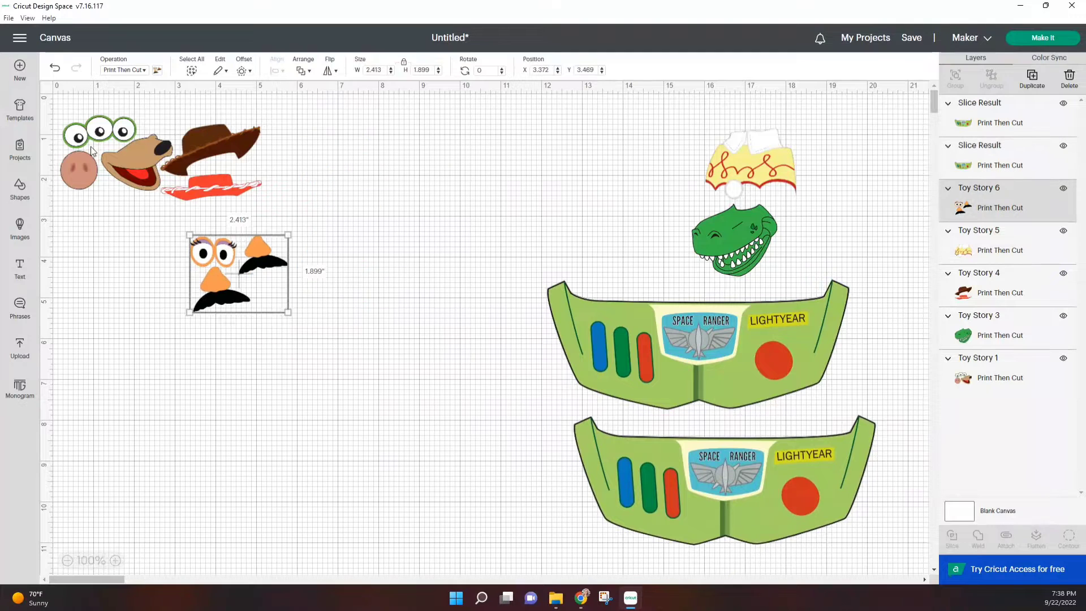
{"action": "left_click_drag", "start_coordinate": [288, 312], "coordinate": [450, 443]}
{"action": "left_click", "coordinate": [19, 189]}
{"action": "left_click", "coordinate": [74, 263]}
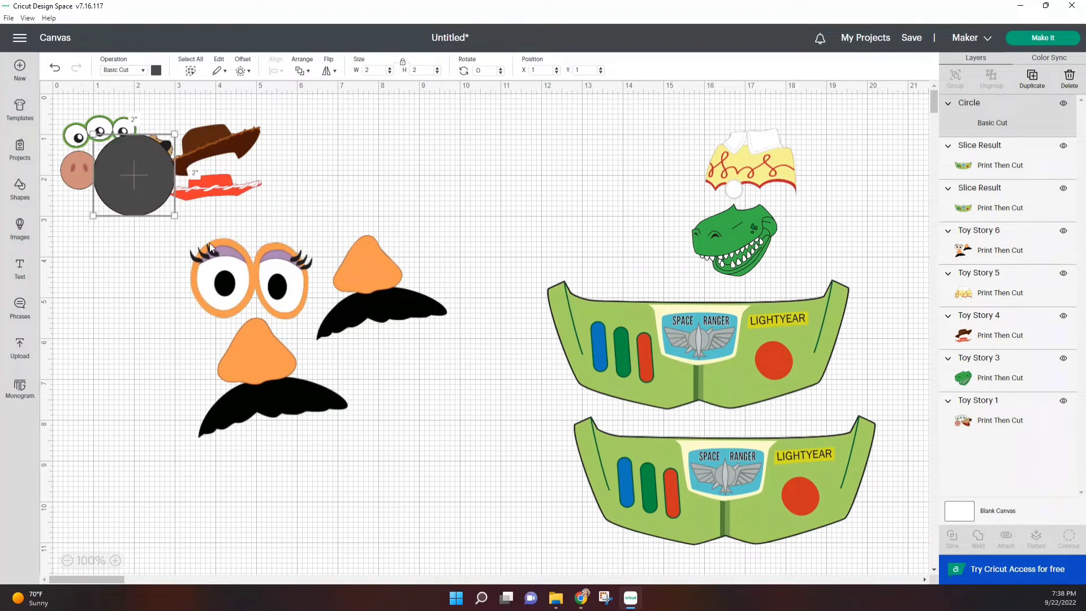
{"action": "left_click_drag", "start_coordinate": [144, 181], "coordinate": [375, 255]}
{"action": "left_click_drag", "start_coordinate": [404, 289], "coordinate": [509, 396]}
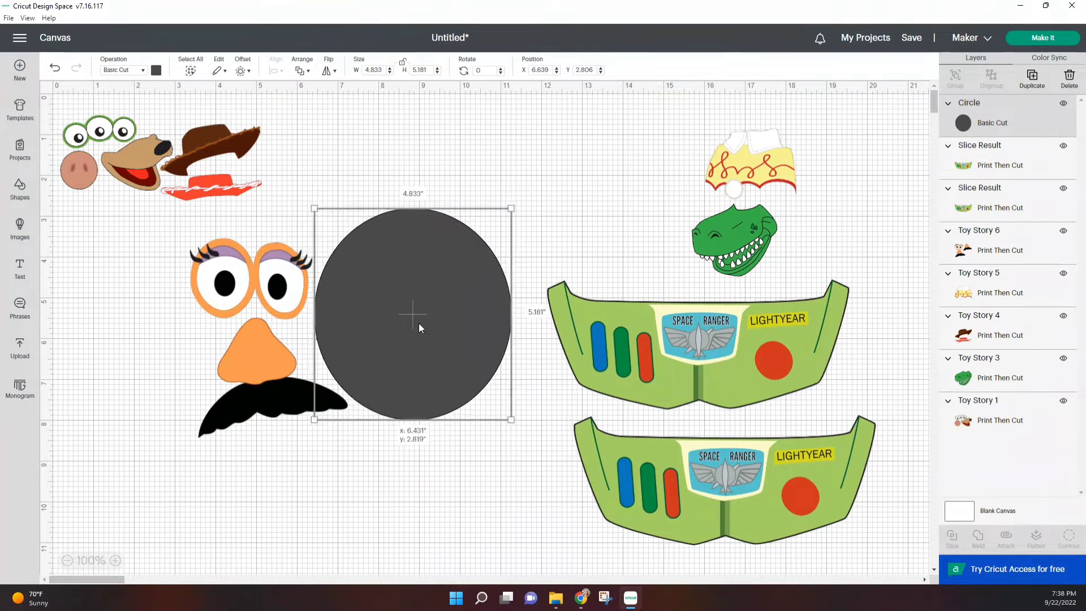
{"action": "left_click", "coordinate": [327, 323], "text": "shift"}
{"action": "left_click", "coordinate": [952, 537]}
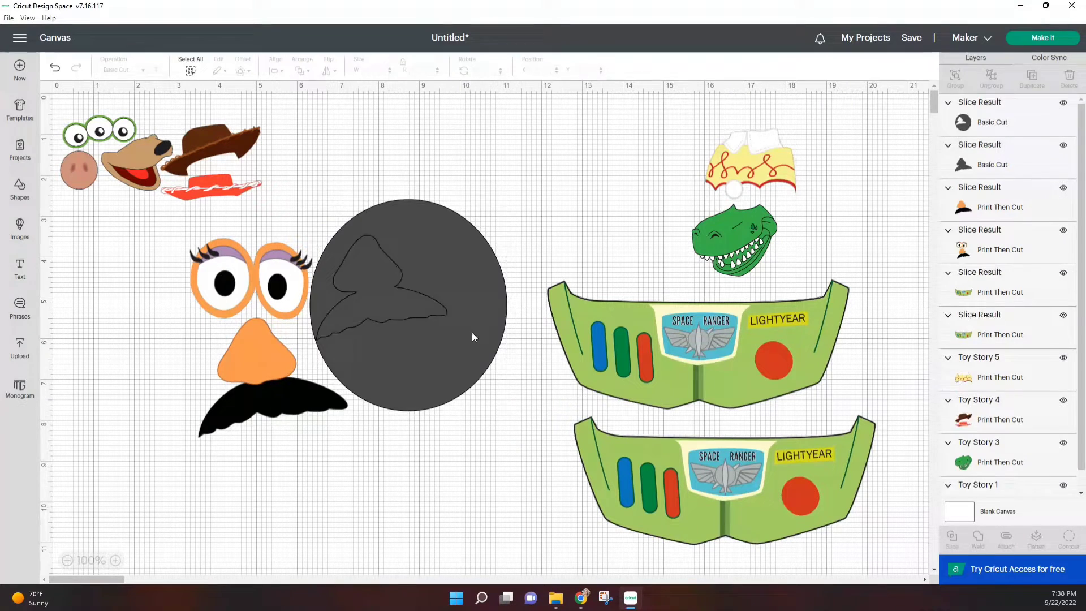
{"action": "left_click", "coordinate": [473, 334]}
{"action": "key", "text": "Delete"}
{"action": "left_click_drag", "start_coordinate": [420, 310], "coordinate": [656, 195]}
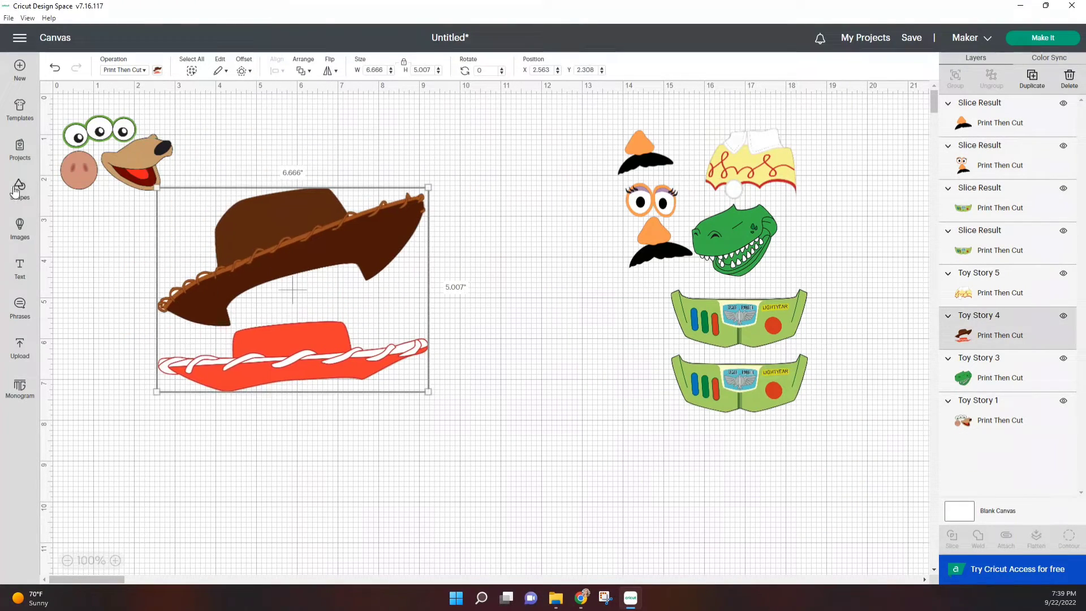
Add cutting shapes over a hat, the pig nose and the alien eyes
{"action": "left_click", "coordinate": [15, 192]}
{"action": "left_click", "coordinate": [173, 263]}
{"action": "left_click_drag", "start_coordinate": [153, 195], "coordinate": [185, 384]}
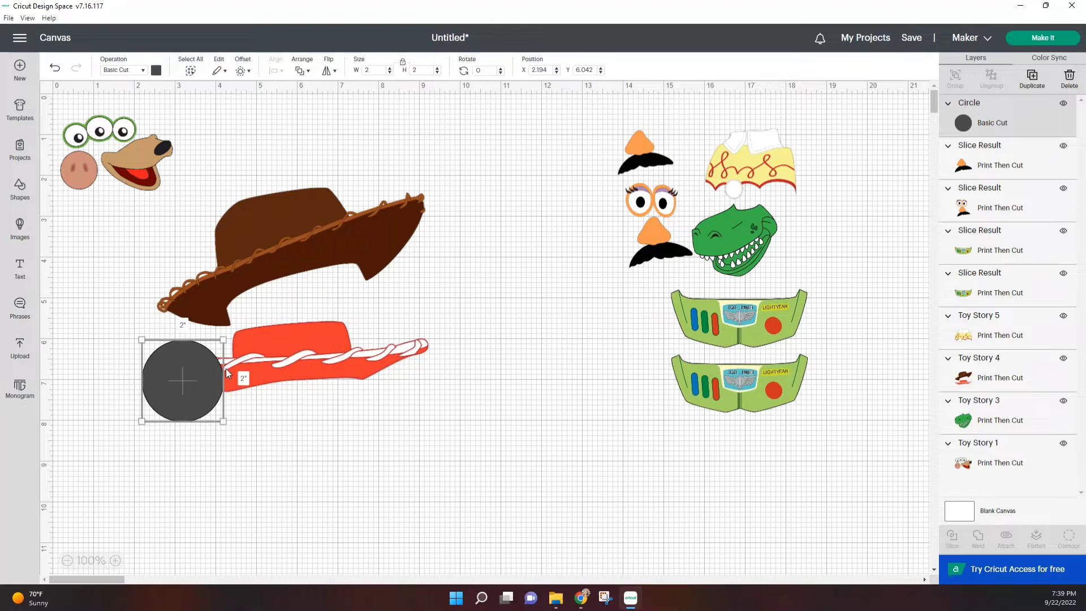
{"action": "left_click_drag", "start_coordinate": [224, 345], "coordinate": [501, 187]}
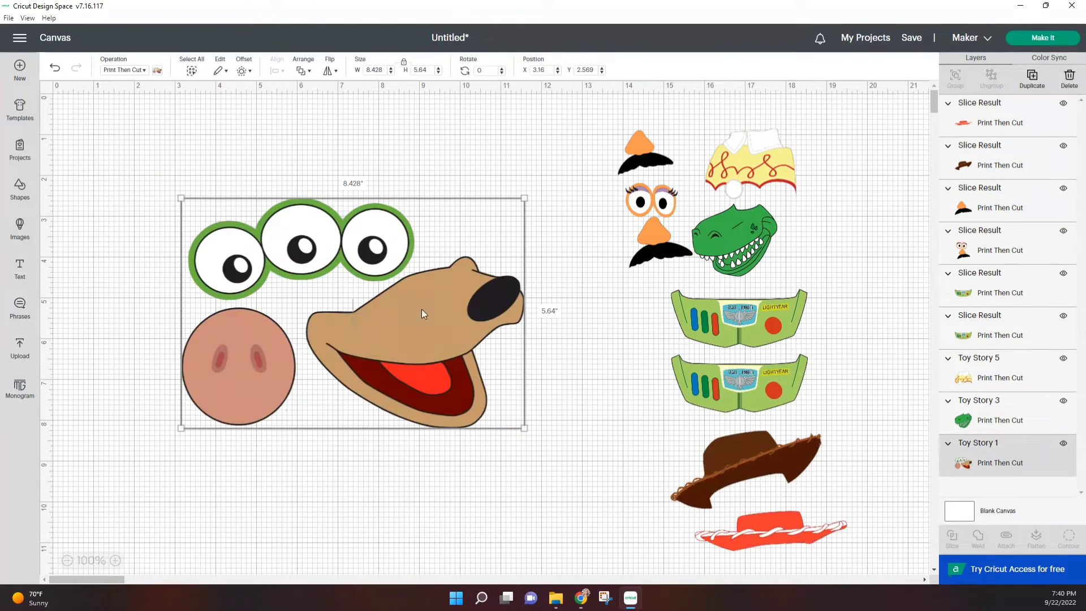
{"action": "left_click", "coordinate": [20, 189]}
{"action": "left_click", "coordinate": [172, 263]}
{"action": "left_click_drag", "start_coordinate": [243, 380], "coordinate": [314, 457]}
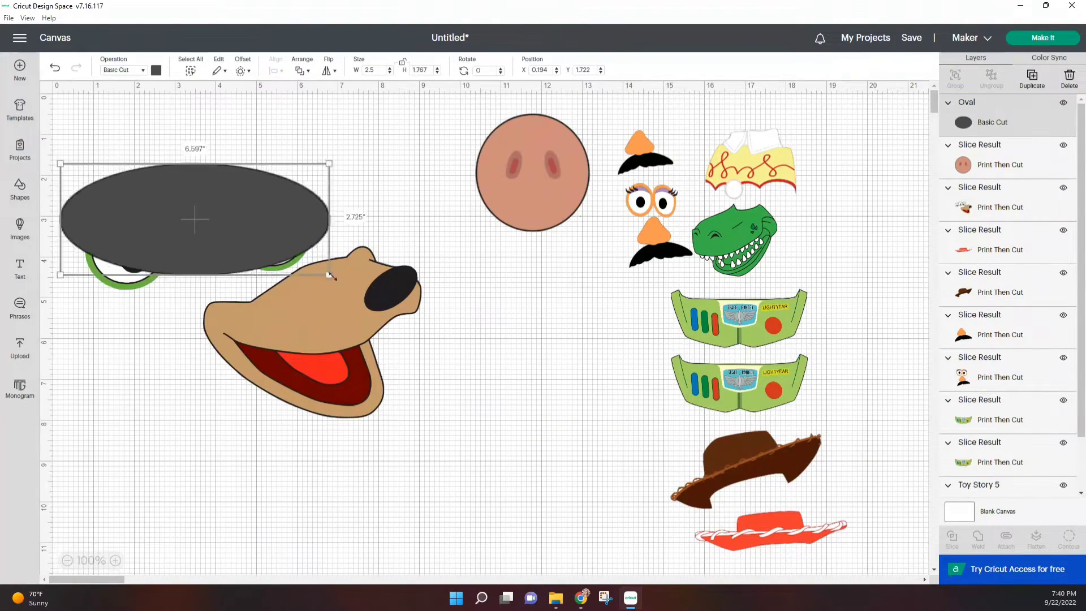
{"action": "left_click", "coordinate": [500, 72]}
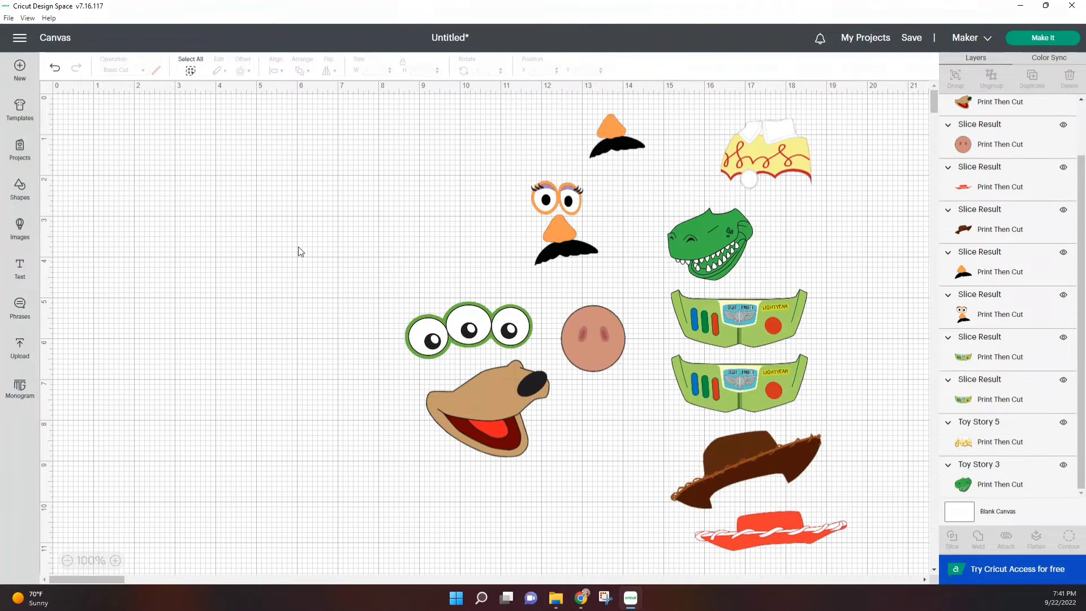
{"action": "left_click", "coordinate": [20, 190]}
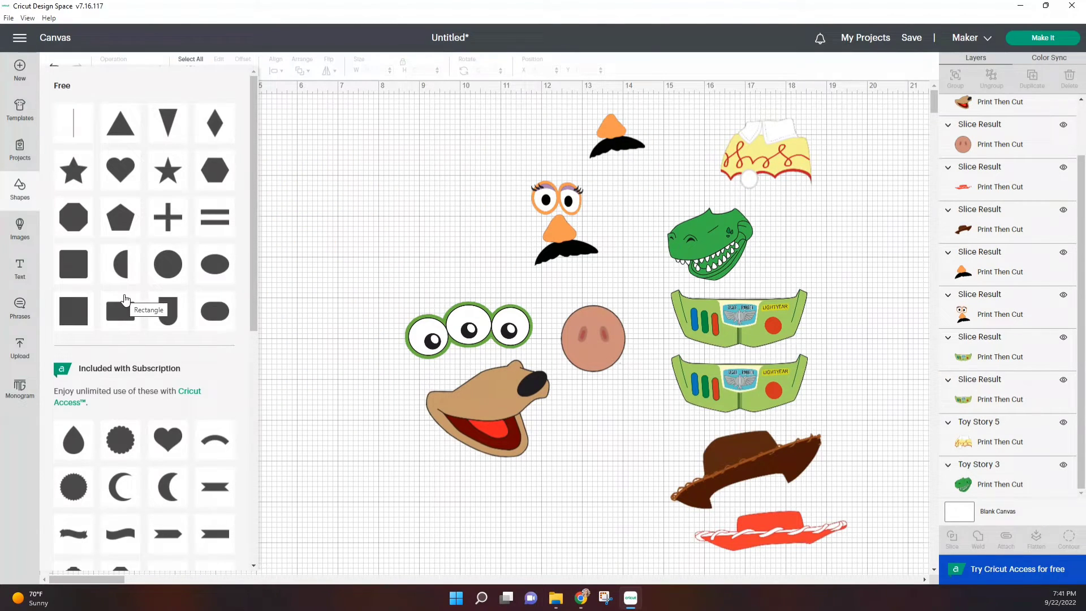
Size a square to W 8.5 and H 11, colour it light grey, and place the top Buzz chest piece on it
{"action": "left_click", "coordinate": [66, 322]}
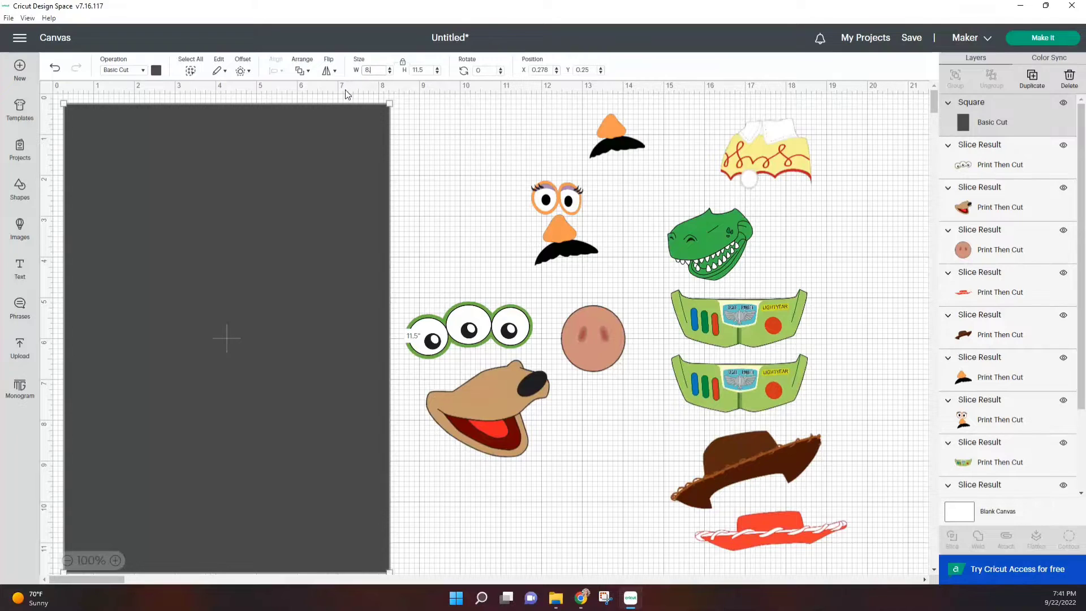
{"action": "type", "text": "8.5"}
{"action": "left_click", "coordinate": [429, 70]}
{"action": "type", "text": "11"}
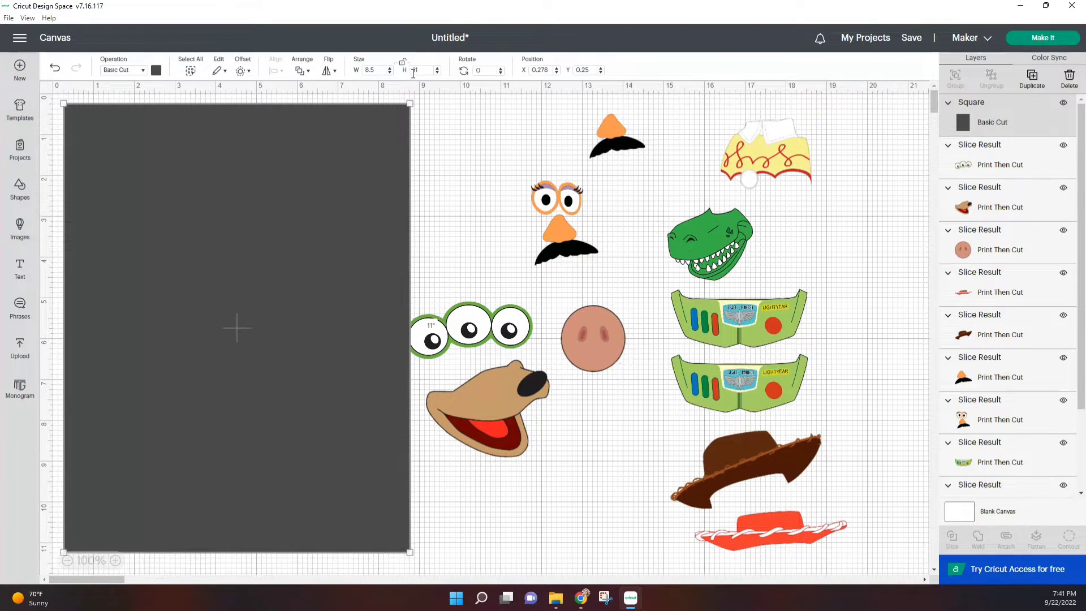
{"action": "left_click_drag", "start_coordinate": [399, 112], "coordinate": [392, 118]}
{"action": "left_click", "coordinate": [156, 70]}
{"action": "left_click", "coordinate": [163, 113]}
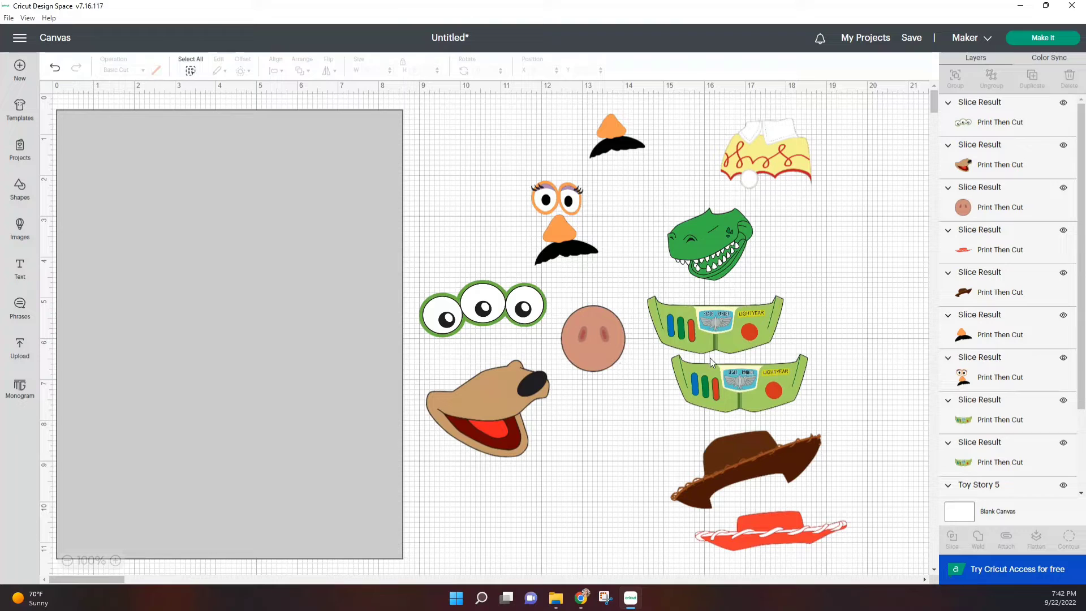
{"action": "left_click_drag", "start_coordinate": [740, 321], "coordinate": [315, 277]}
{"action": "left_click_drag", "start_coordinate": [366, 301], "coordinate": [336, 261]}
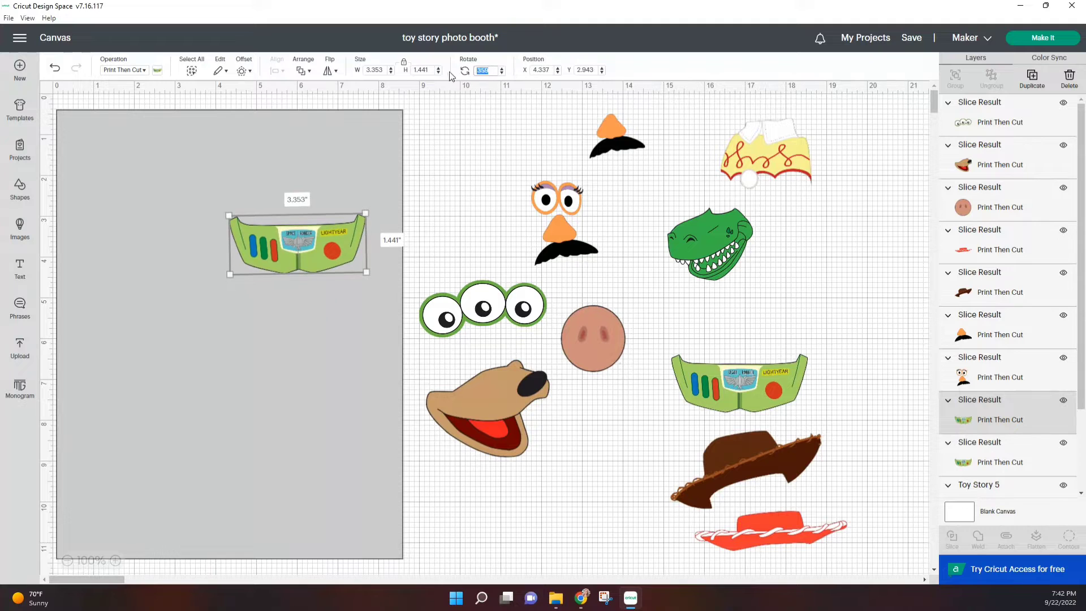
Rotate the Buzz chest plate 90 degrees and enlarge it to fill the backing's height at top-left
{"action": "key", "text": "Return"}
{"action": "type", "text": "90"}
{"action": "key", "text": "Return"}
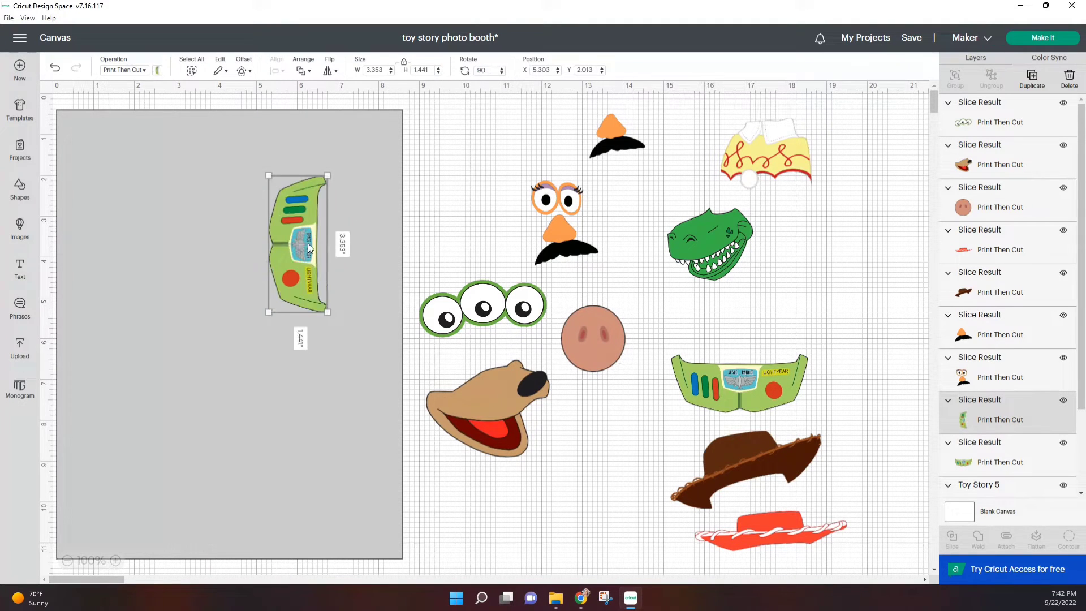
{"action": "left_click_drag", "start_coordinate": [286, 182], "coordinate": [95, 188]}
{"action": "left_click_drag", "start_coordinate": [118, 249], "coordinate": [226, 484]}
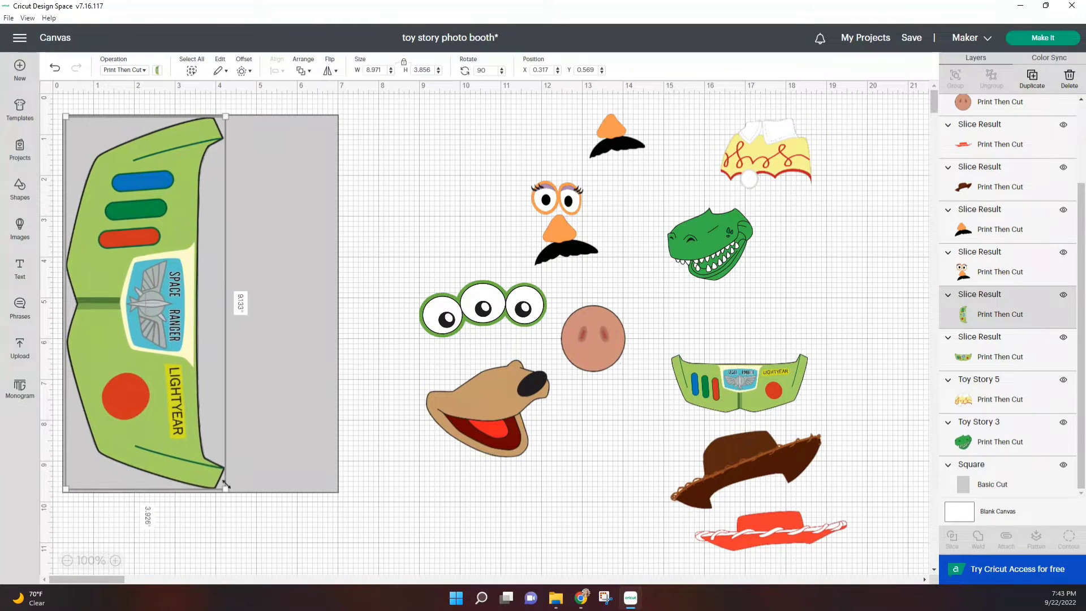
{"action": "left_click", "coordinate": [367, 353]}
Move the alien eyes onto the backing, rotated to 270 degrees and enlarged beside the chest plate
{"action": "left_click_drag", "start_coordinate": [482, 308], "coordinate": [275, 242]}
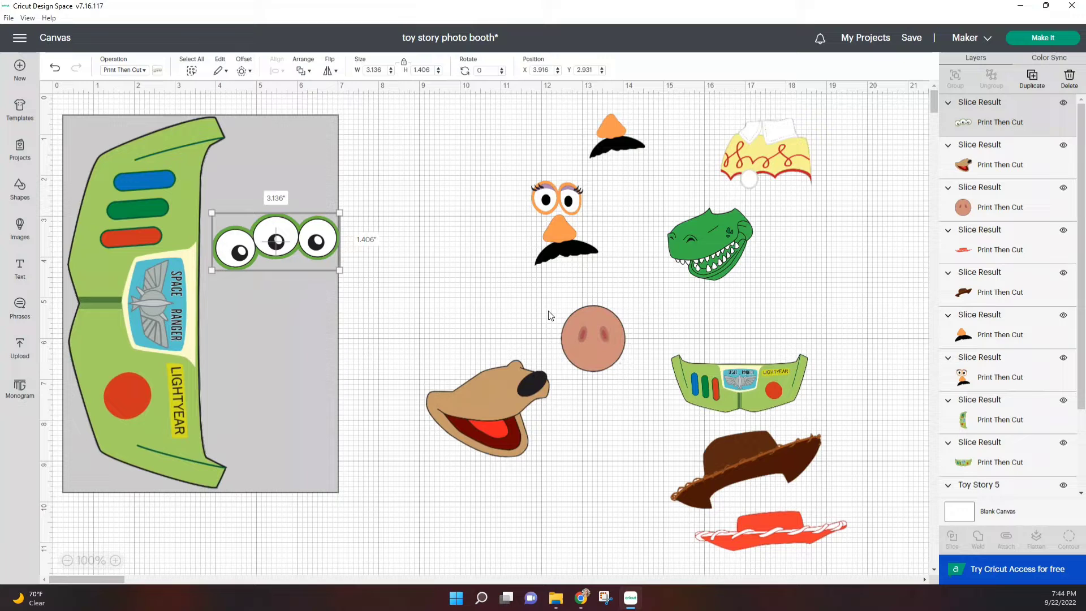
{"action": "type", "text": "90"}
{"action": "key", "text": "Return"}
{"action": "left_click_drag", "start_coordinate": [453, 103], "coordinate": [279, 197]}
{"action": "left_click_drag", "start_coordinate": [295, 272], "coordinate": [328, 348]}
{"action": "left_click", "coordinate": [373, 276]}
{"action": "left_click", "coordinate": [292, 268]}
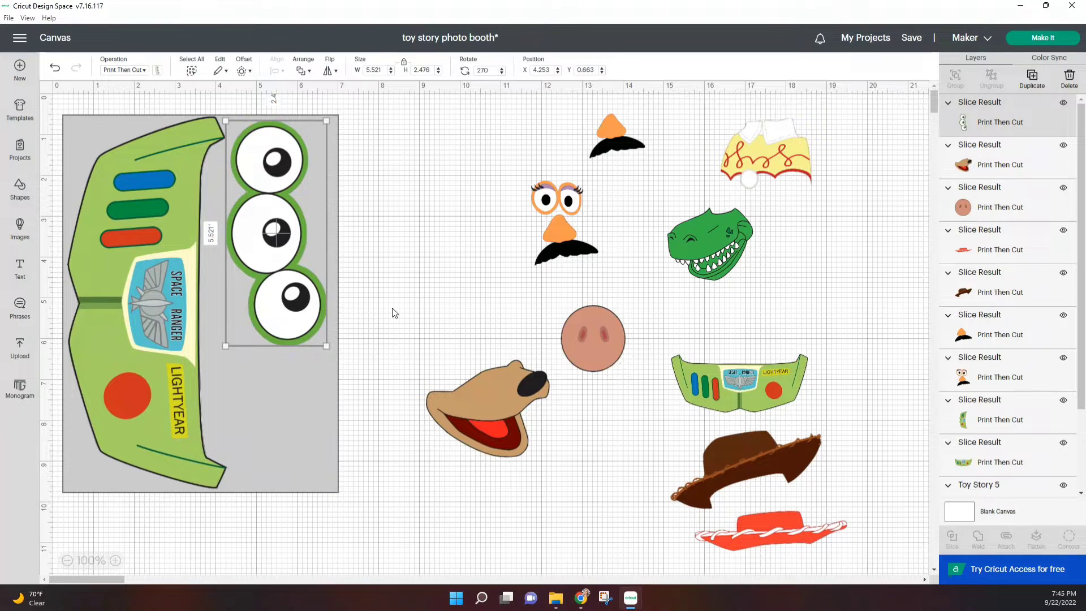
Place the enlarged pig nose below the eyes and attach chest plate, eyes and nose together
{"action": "left_click_drag", "start_coordinate": [593, 338], "coordinate": [242, 381]}
{"action": "left_click_drag", "start_coordinate": [275, 413], "coordinate": [305, 472]}
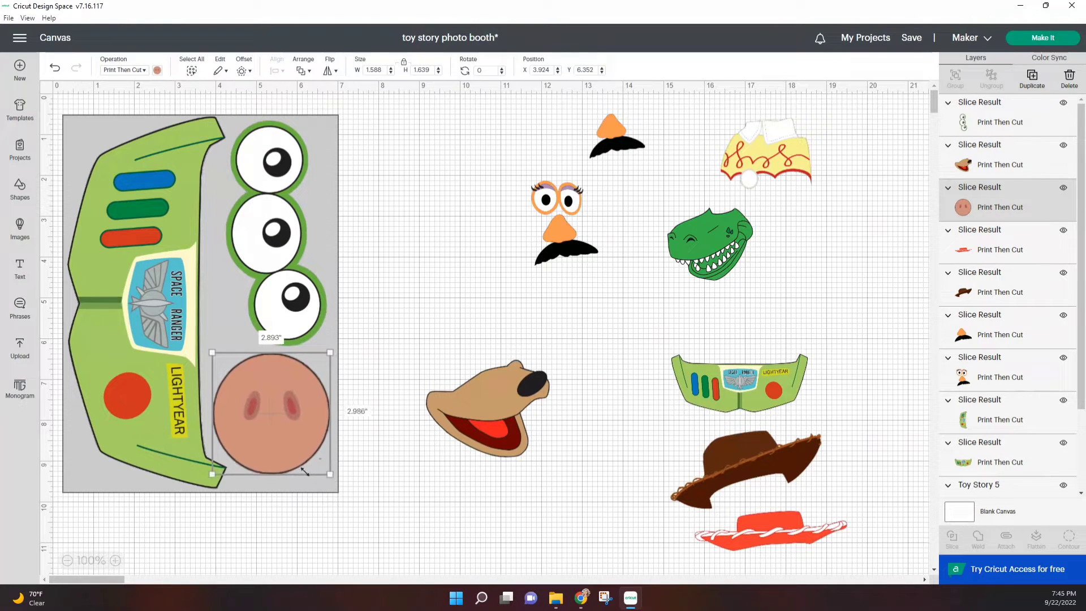
{"action": "left_click", "coordinate": [424, 326]}
{"action": "left_click_drag", "start_coordinate": [210, 306], "coordinate": [492, 302]}
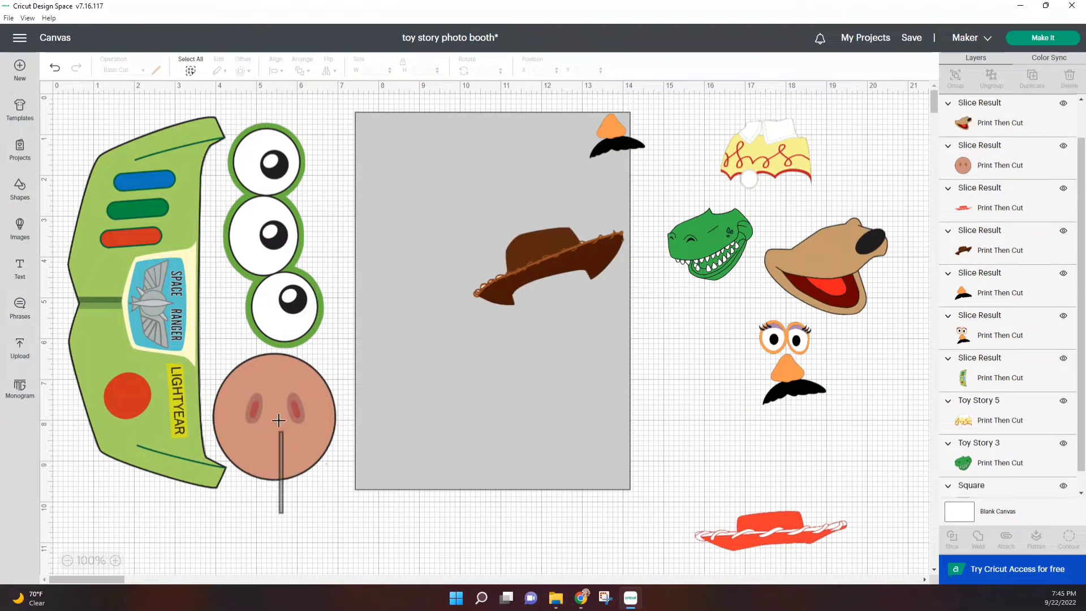
{"action": "left_click_drag", "start_coordinate": [279, 420], "coordinate": [176, 208]}
{"action": "left_click", "coordinate": [1005, 538]}
{"action": "mouse_move", "coordinate": [266, 294]}
{"action": "left_mouse_down"}
{"action": "mouse_move", "coordinate": [255, 395]}
{"action": "mouse_move", "coordinate": [270, 294]}
{"action": "left_mouse_up"}
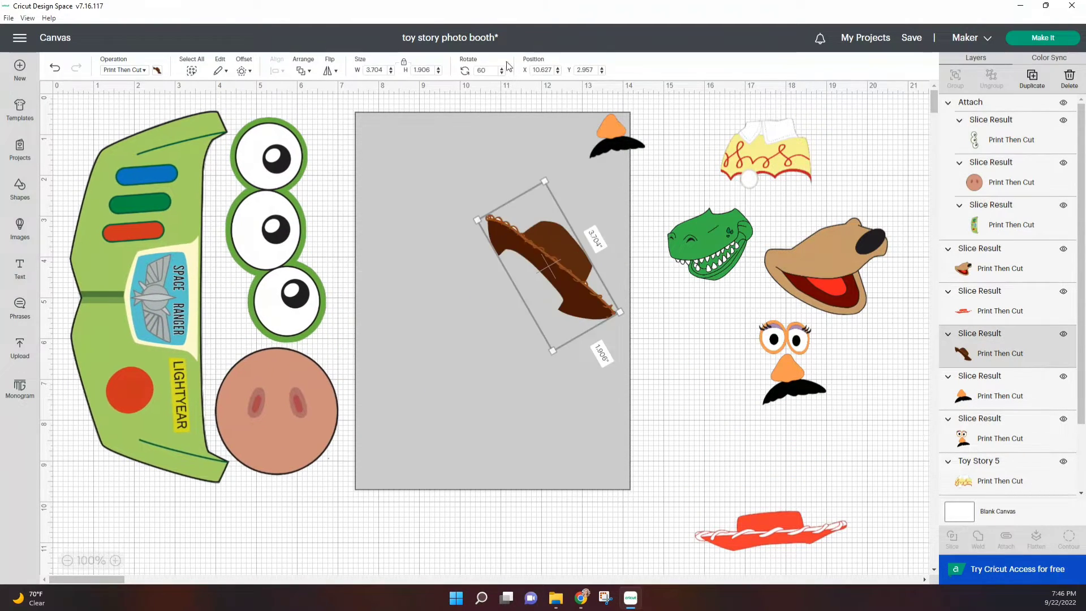
Attach the rotated, enlarged Woody hat with the mustache and nose, then fill the red hat page
{"action": "left_click_drag", "start_coordinate": [617, 238], "coordinate": [588, 339]}
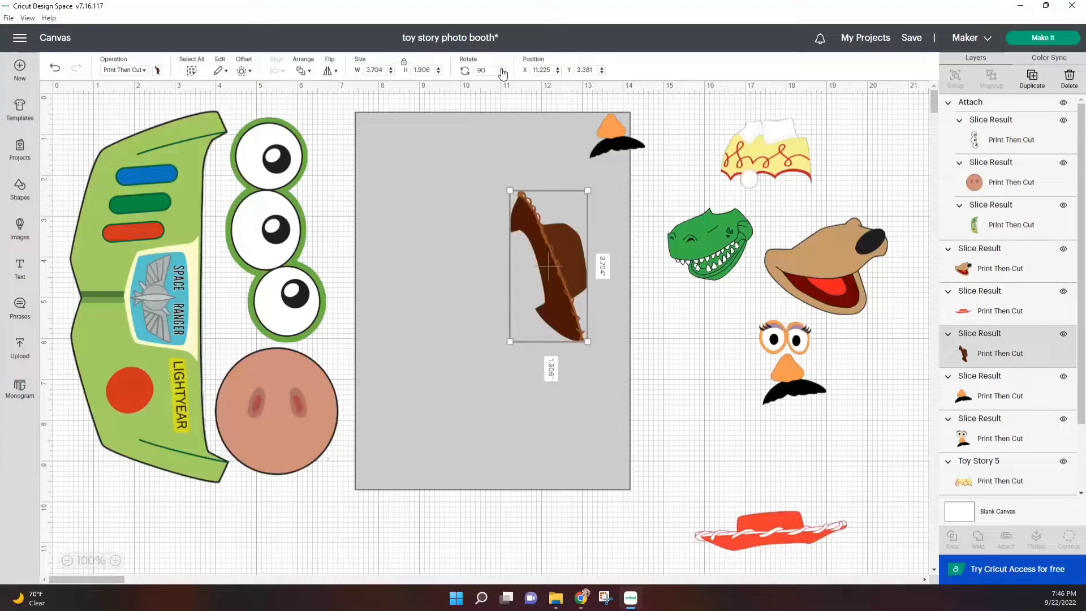
{"action": "left_click_drag", "start_coordinate": [545, 265], "coordinate": [403, 186]}
{"action": "left_click_drag", "start_coordinate": [447, 261], "coordinate": [550, 479]}
{"action": "left_click_drag", "start_coordinate": [456, 297], "coordinate": [534, 297]}
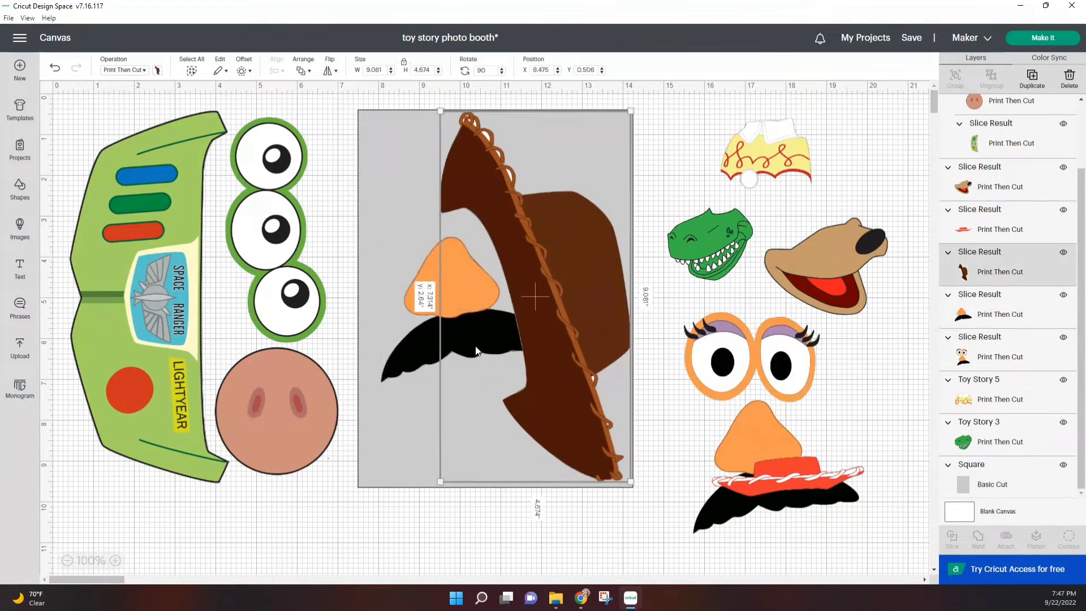
{"action": "left_click_drag", "start_coordinate": [416, 322], "coordinate": [418, 395]}
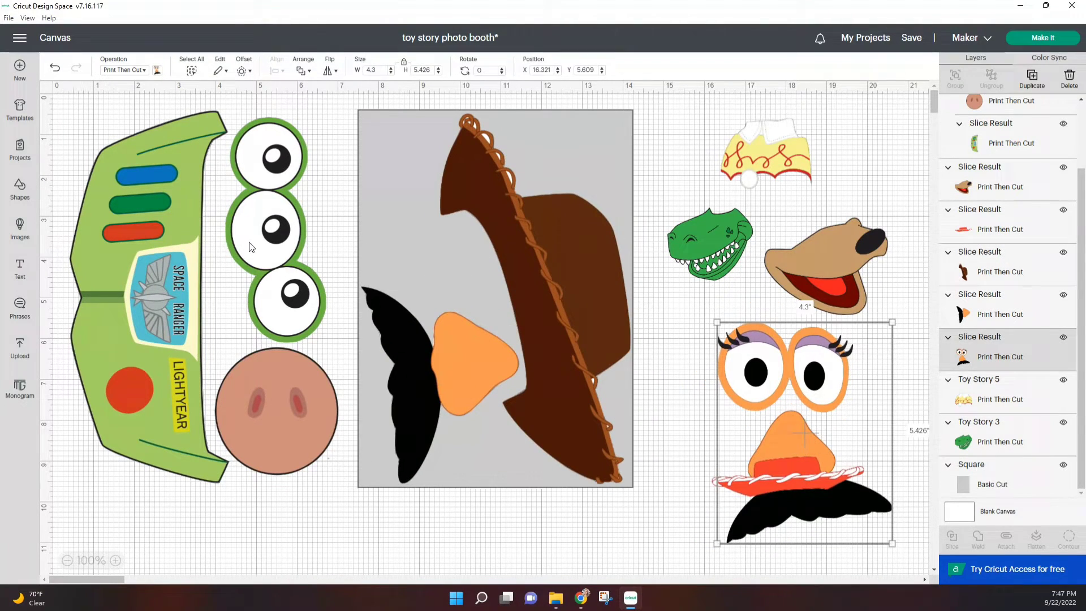
{"action": "left_click", "coordinate": [613, 150]}
{"action": "left_click", "coordinate": [1006, 537]}
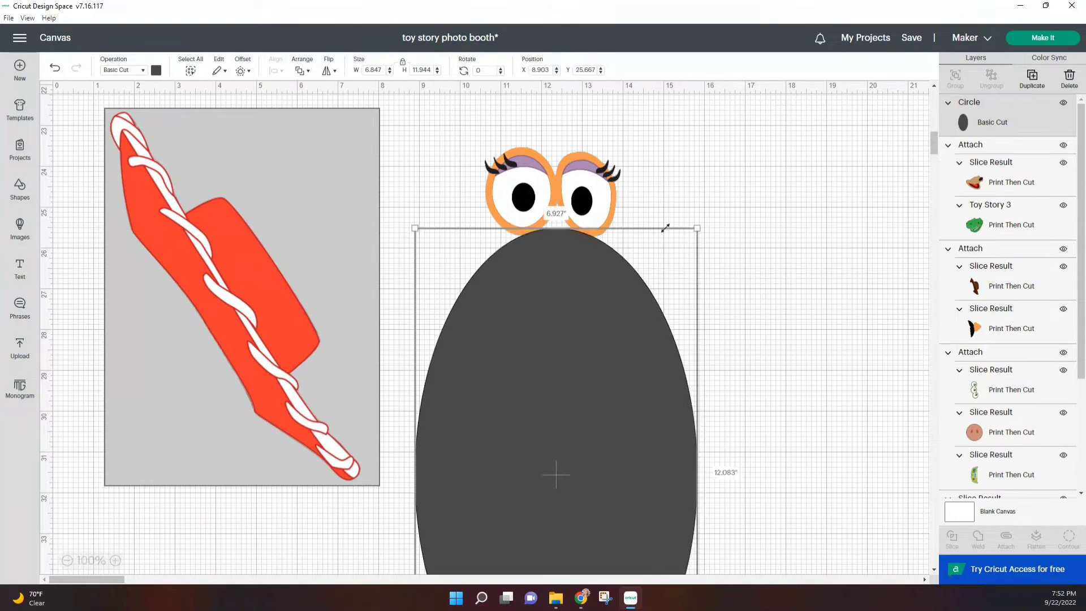
{"action": "left_click_drag", "start_coordinate": [800, 425], "coordinate": [616, 157]}
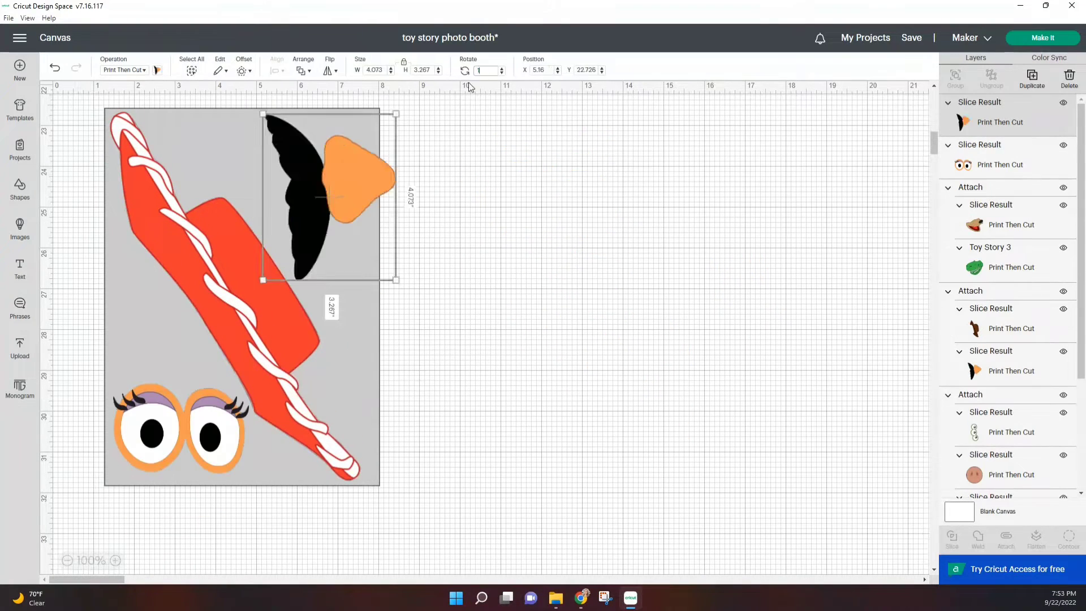
{"action": "left_click_drag", "start_coordinate": [308, 194], "coordinate": [310, 198]}
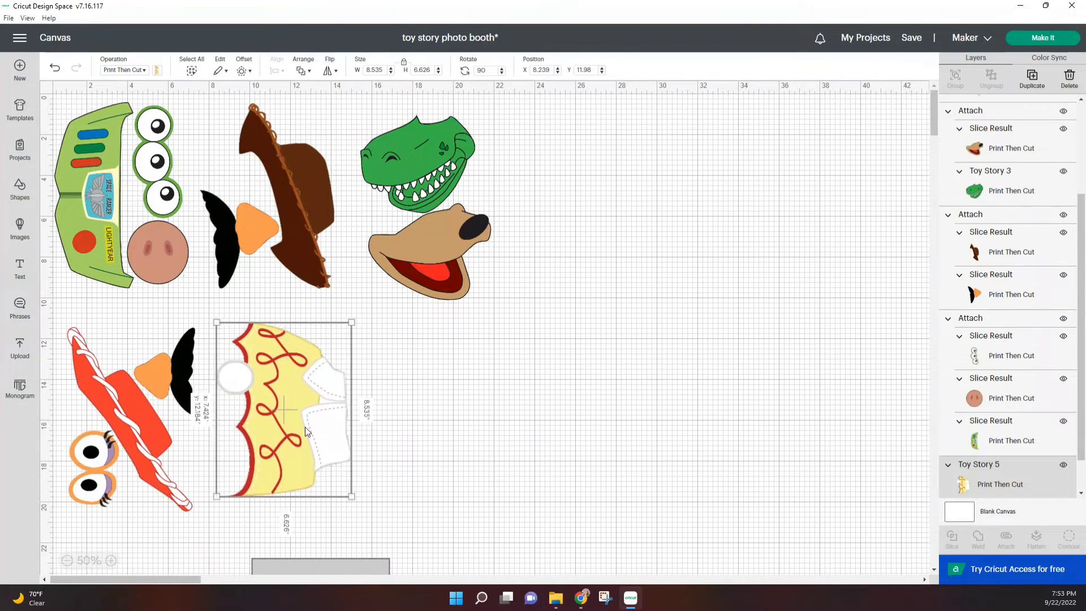
Move the grey backing square beside Jessie's vest and hide it, then select the vest
{"action": "left_click_drag", "start_coordinate": [340, 562], "coordinate": [450, 314]}
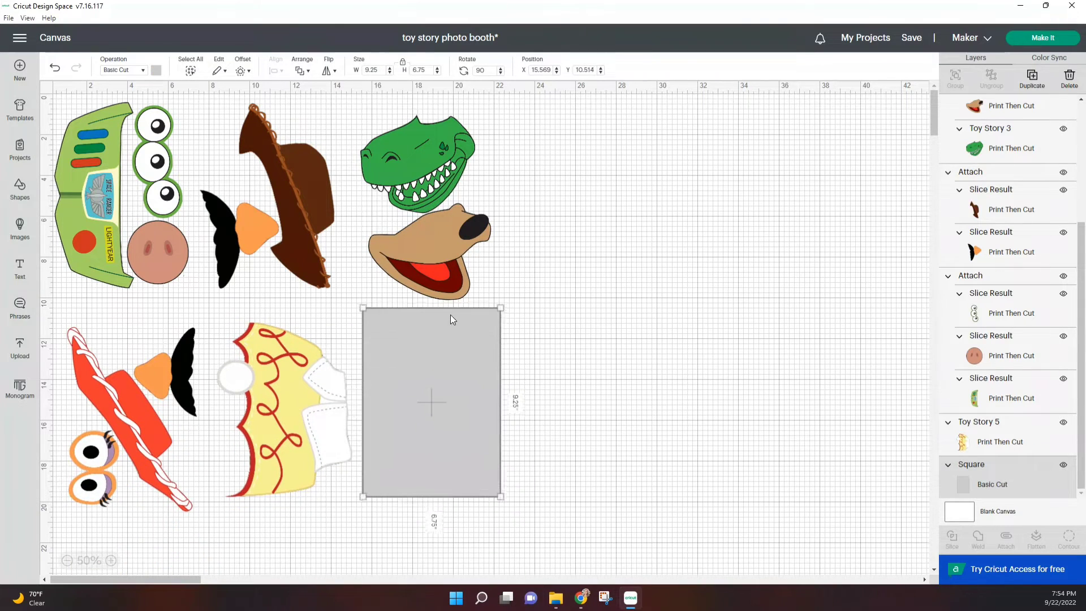
{"action": "left_click", "coordinate": [566, 348]}
{"action": "left_click", "coordinate": [294, 219]}
{"action": "left_click", "coordinate": [270, 386]}
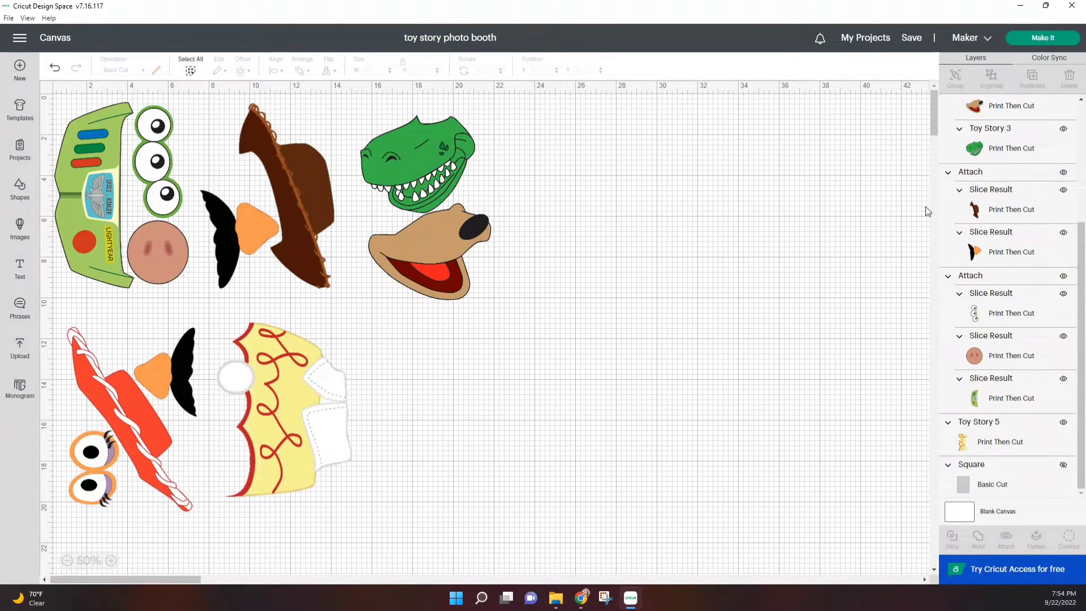
Preview the Print Then Cut mats, checking the Woody hat, Rex and Jessie vest mats
{"action": "left_click", "coordinate": [1043, 38]}
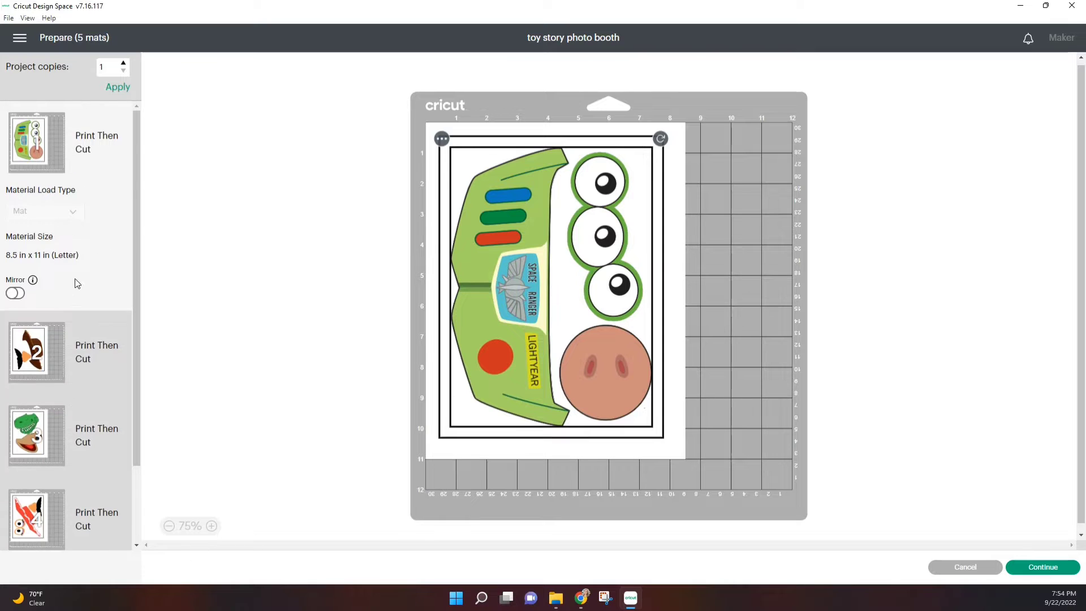
{"action": "left_click", "coordinate": [29, 317]}
{"action": "left_click", "coordinate": [71, 362]}
{"action": "left_click", "coordinate": [56, 509]}
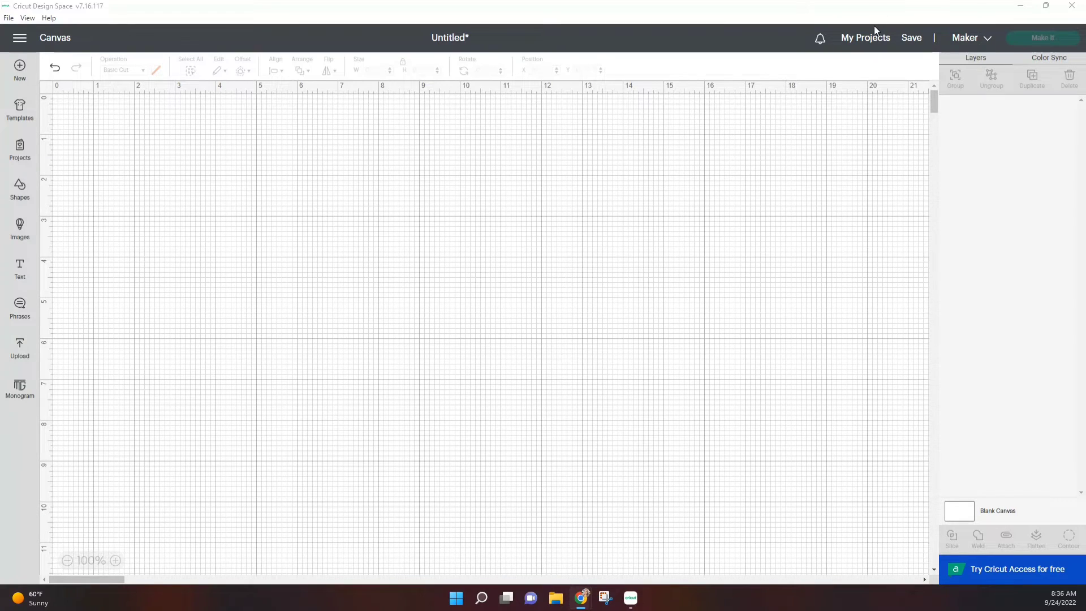
Open the saved 'toy story photo booth' project from My Projects, replacing the blank canvas
{"action": "left_click", "coordinate": [865, 39]}
{"action": "left_click", "coordinate": [729, 181]}
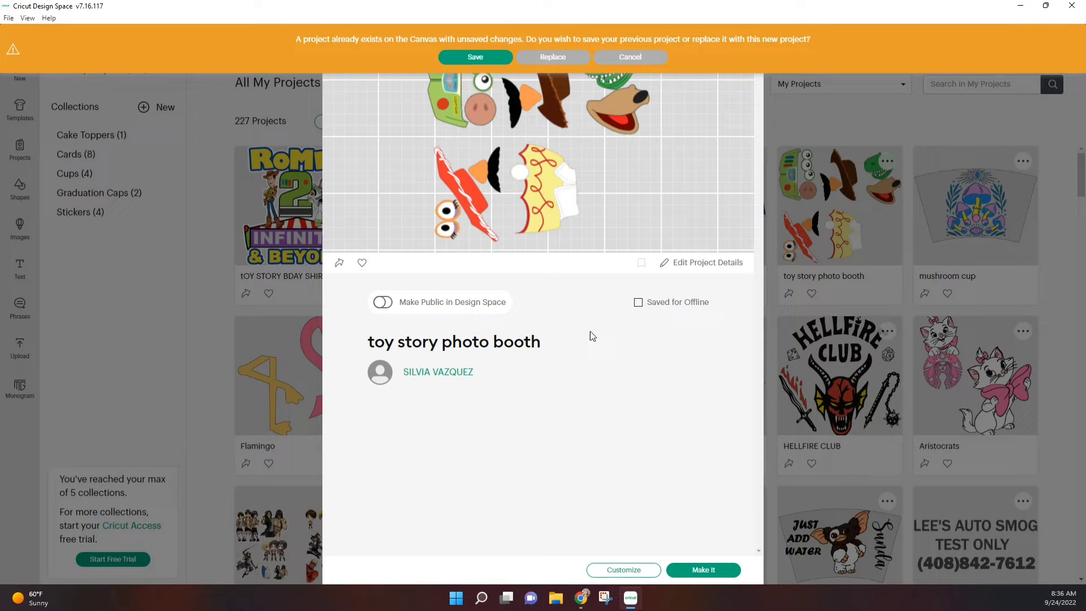
{"action": "left_click", "coordinate": [541, 60]}
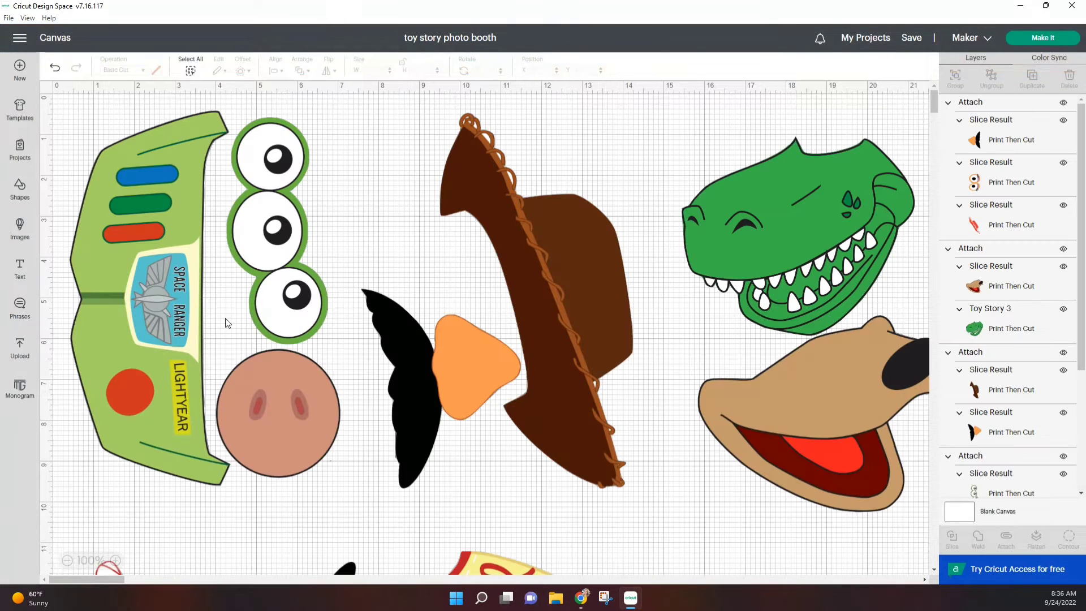
Check the Buzz and Woody groups and zoom out to 50% to show all props
{"action": "left_click", "coordinate": [170, 358]}
{"action": "left_click", "coordinate": [436, 255]}
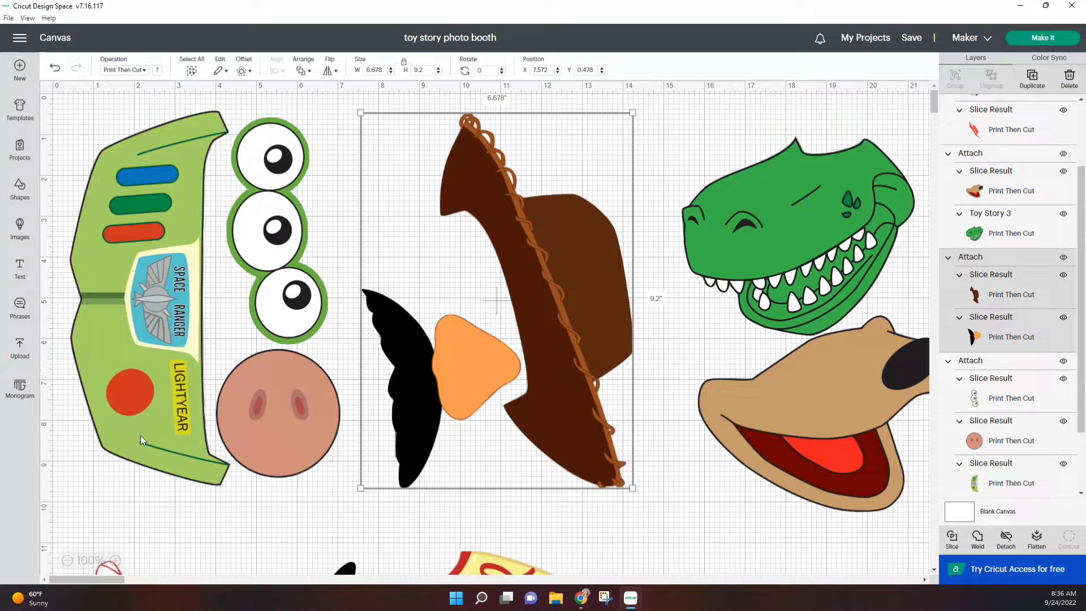
{"action": "left_click", "coordinate": [66, 561]}
{"action": "left_click", "coordinate": [66, 561]}
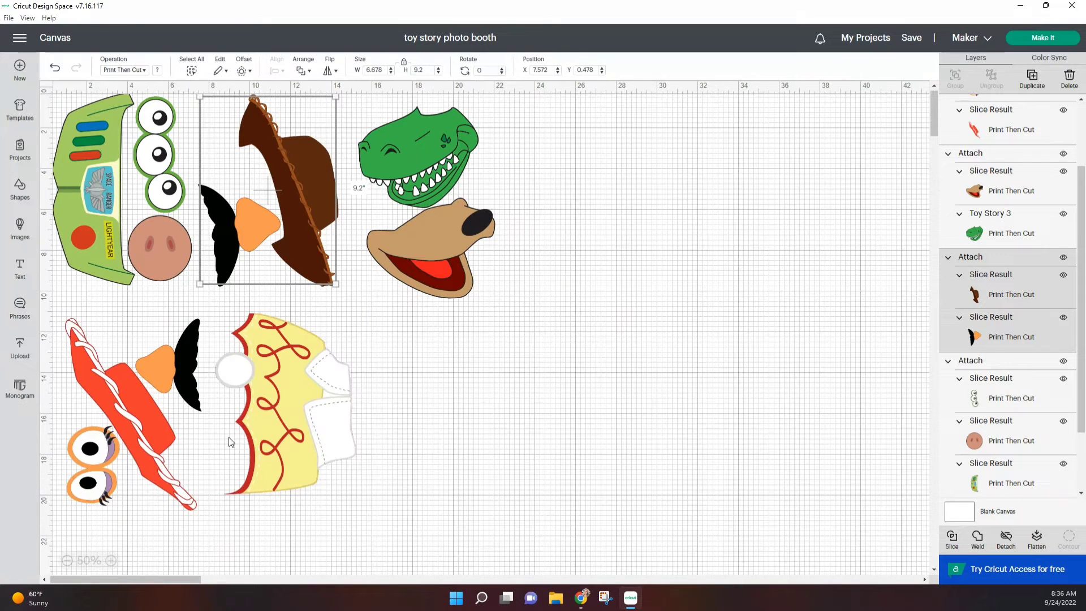
{"action": "left_click", "coordinate": [435, 363]}
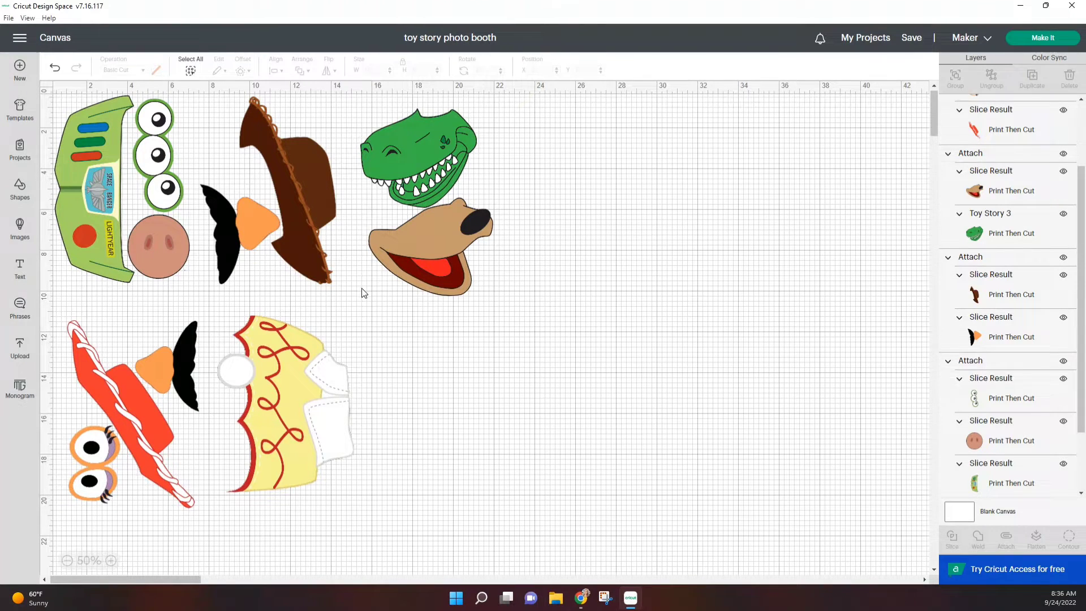
Change the Buzz and Woody groups' operation from Print Then Cut to Basic Cut
{"action": "left_click", "coordinate": [464, 296]}
{"action": "left_click", "coordinate": [144, 111]}
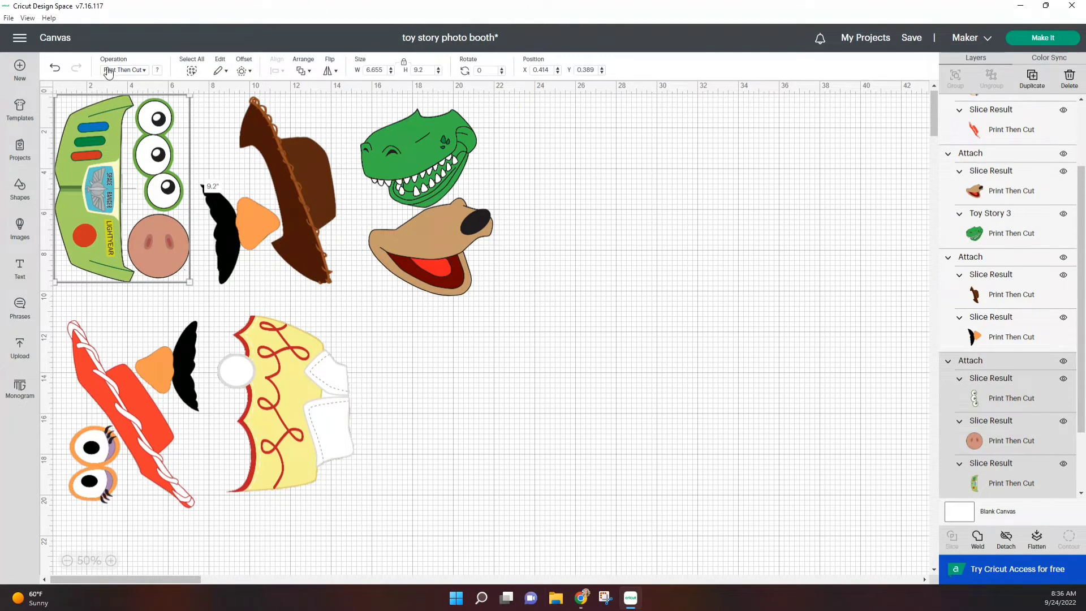
{"action": "left_click", "coordinate": [145, 71]}
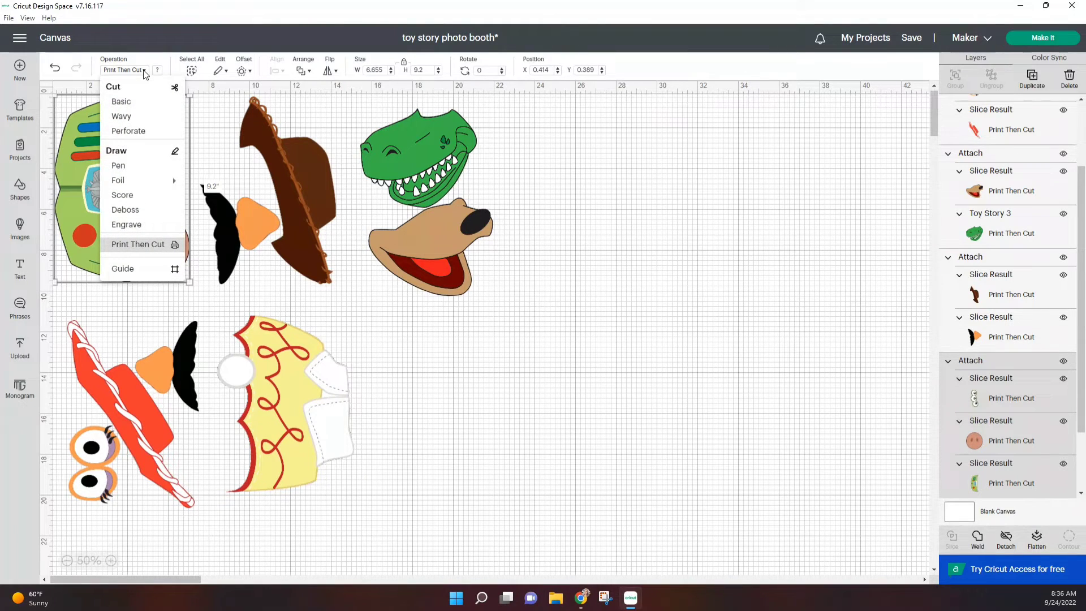
{"action": "left_click", "coordinate": [121, 101]}
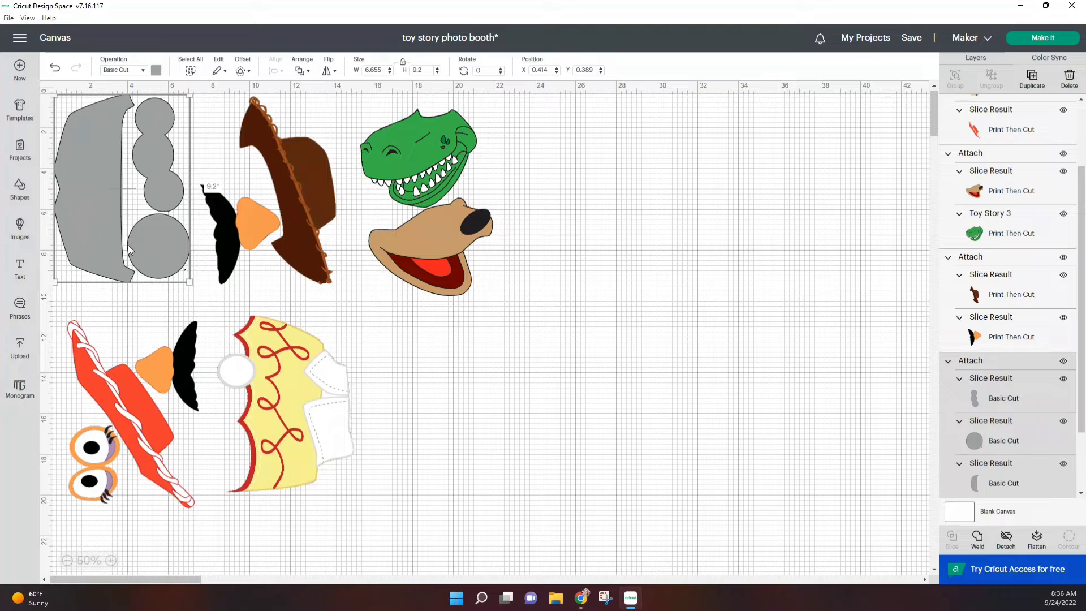
{"action": "left_click", "coordinate": [248, 226]}
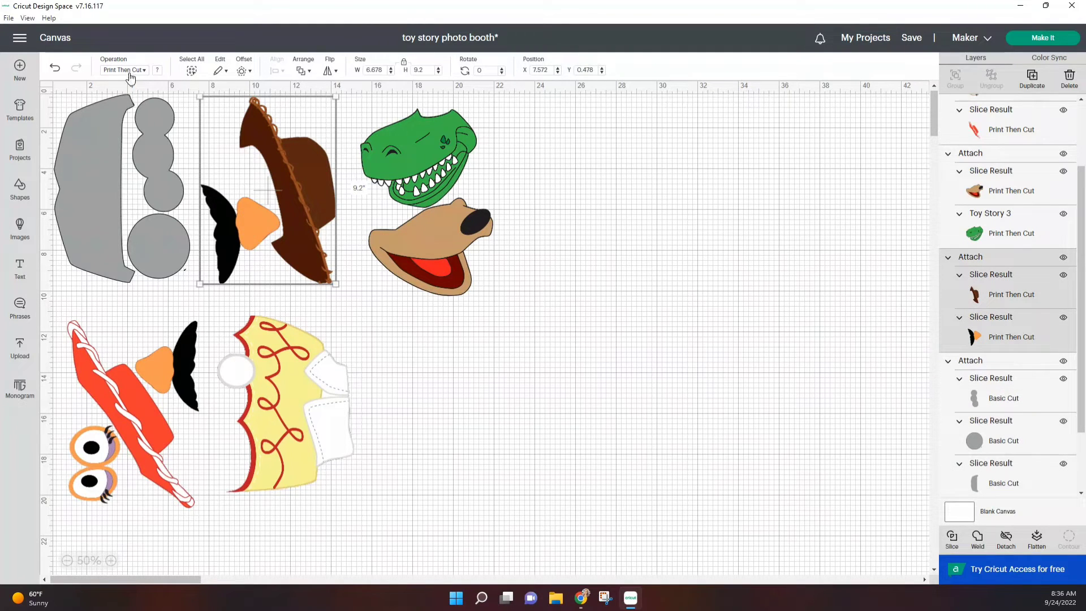
{"action": "left_click", "coordinate": [129, 70]}
{"action": "left_click", "coordinate": [121, 102]}
Set the Rex and dog, red hat, and Jessie's vest groups to Basic Cut
{"action": "left_click", "coordinate": [419, 170]}
{"action": "left_click", "coordinate": [129, 70]}
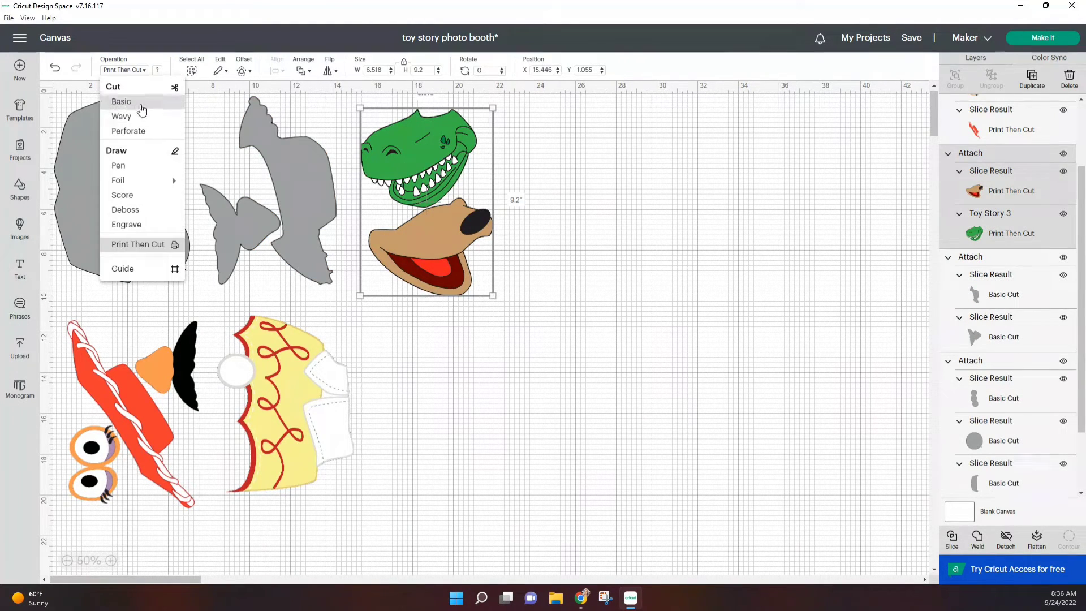
{"action": "left_click", "coordinate": [121, 101]}
{"action": "left_click", "coordinate": [144, 387]}
{"action": "left_click", "coordinate": [129, 71]}
{"action": "left_click", "coordinate": [121, 101]}
{"action": "left_click", "coordinate": [282, 396]}
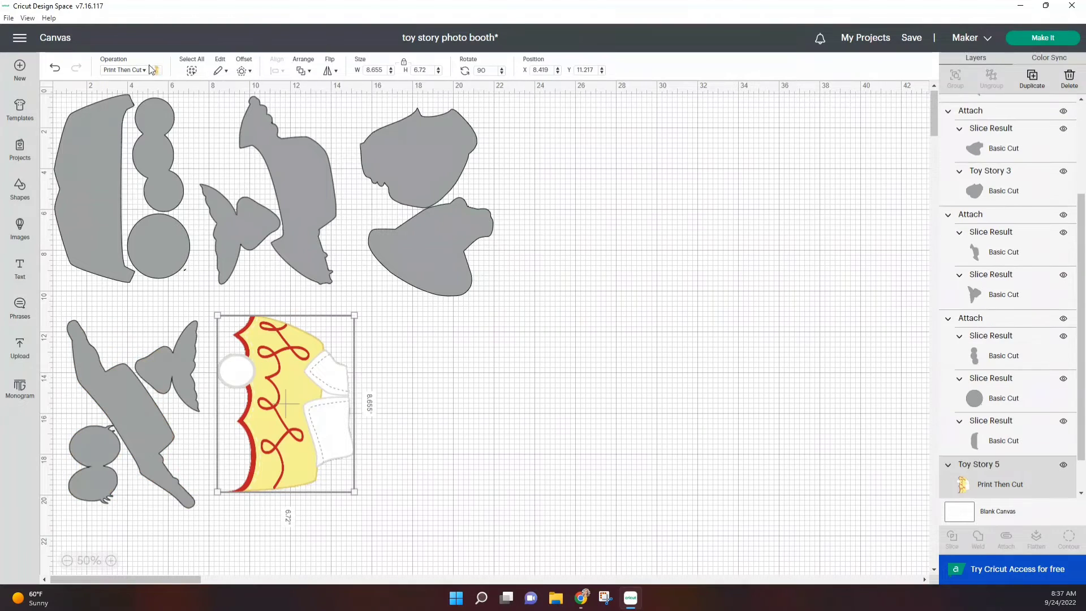
{"action": "left_click", "coordinate": [129, 70]}
{"action": "left_click", "coordinate": [121, 101]}
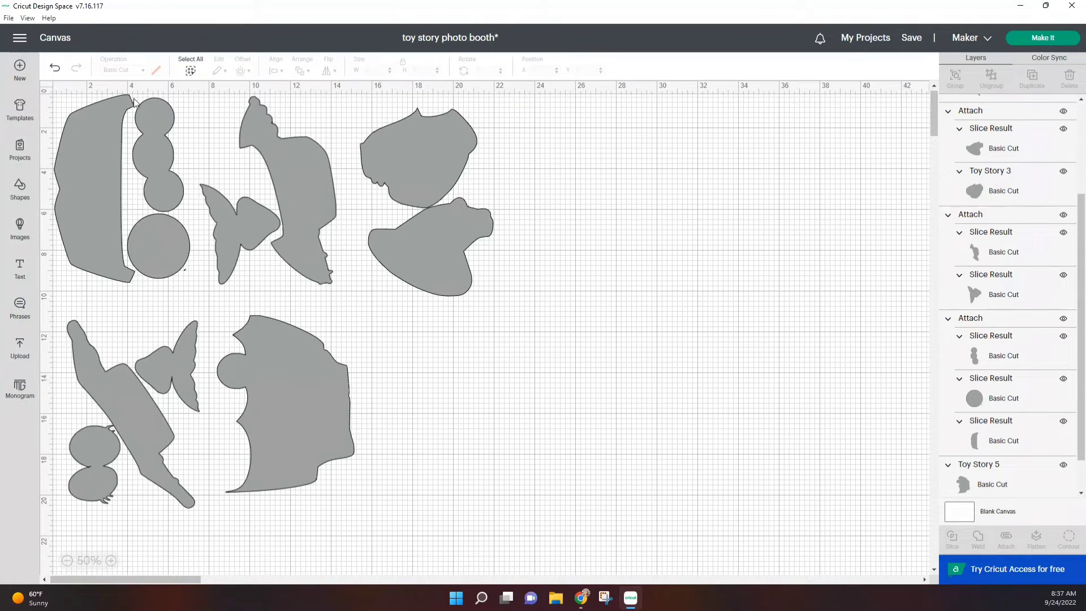
Send the five Basic Cut mats to the Make screen with Heavy Cardstock – 100 lb base material
{"action": "left_click", "coordinate": [1032, 40]}
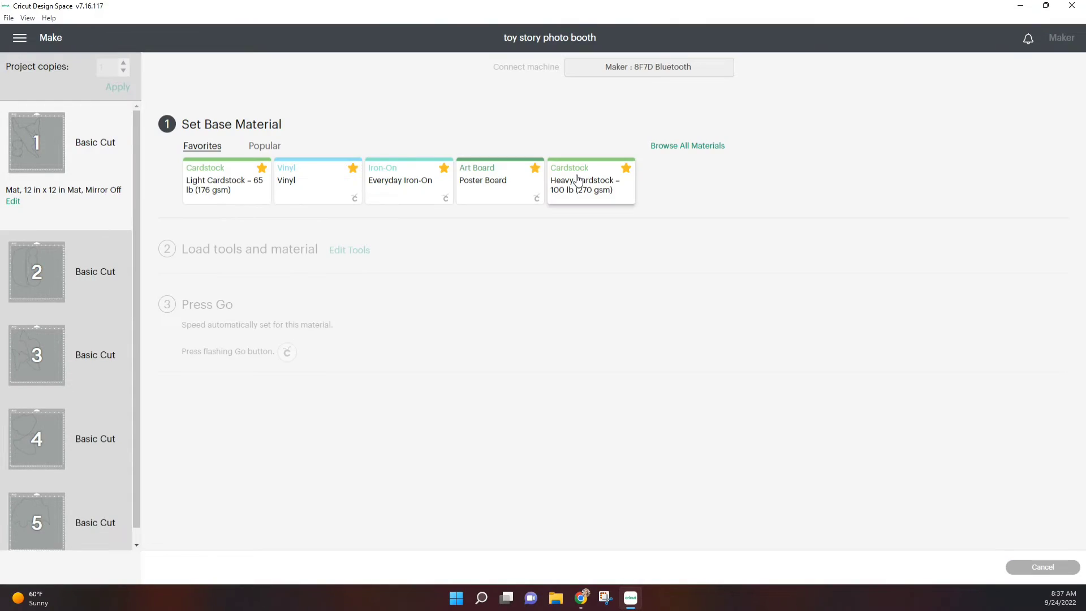
{"action": "left_click", "coordinate": [578, 180]}
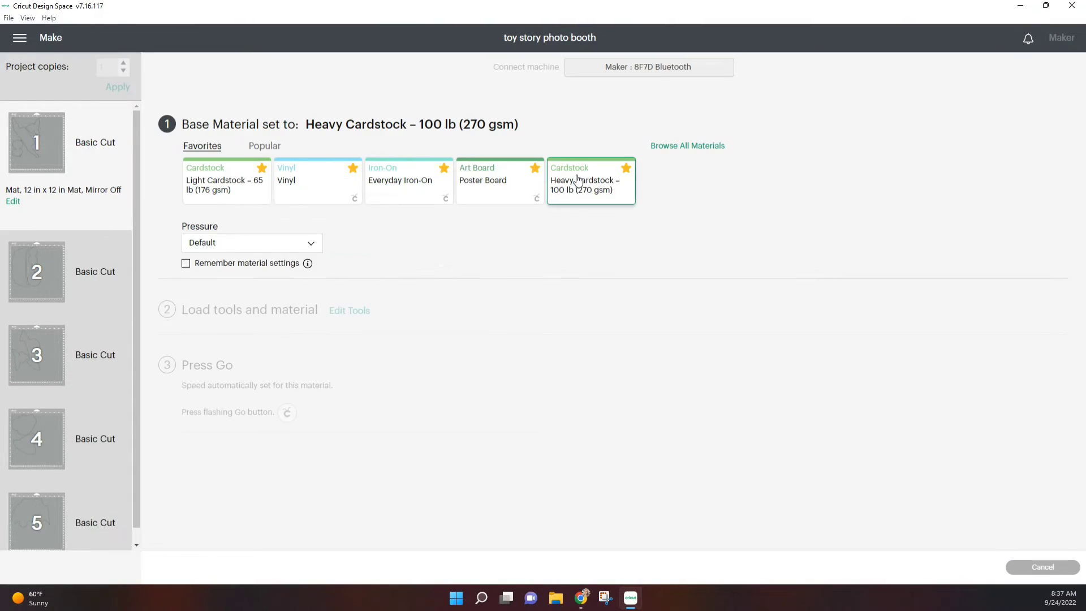